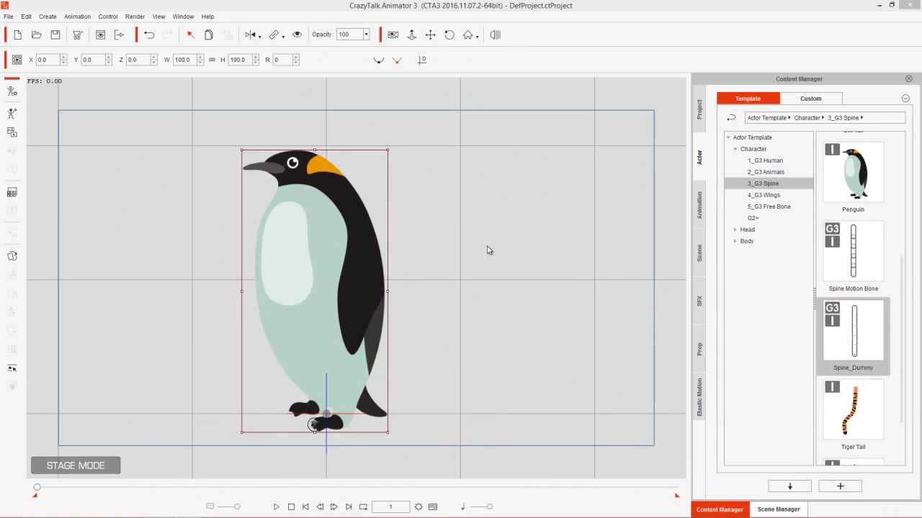
pyautogui.moveTo(463, 298); pyautogui.dragTo(487, 293)
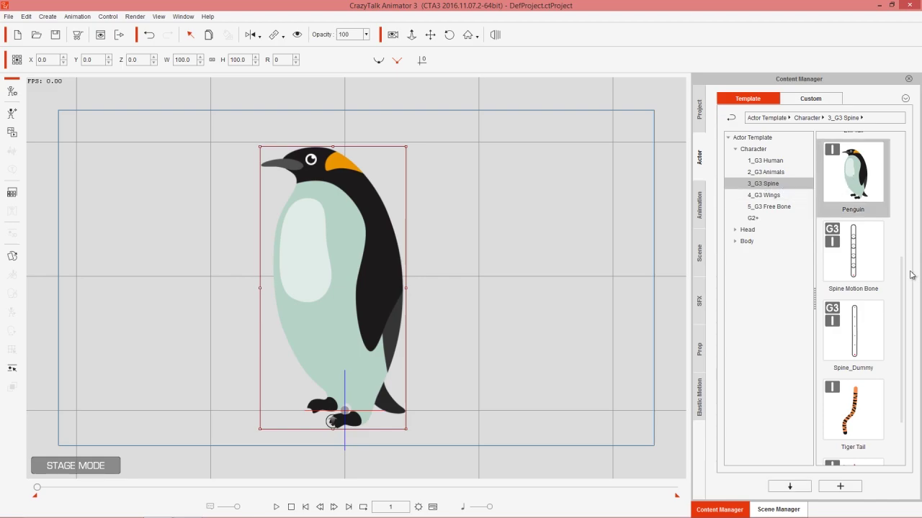
pyautogui.moveTo(904, 272); pyautogui.dragTo(911, 169)
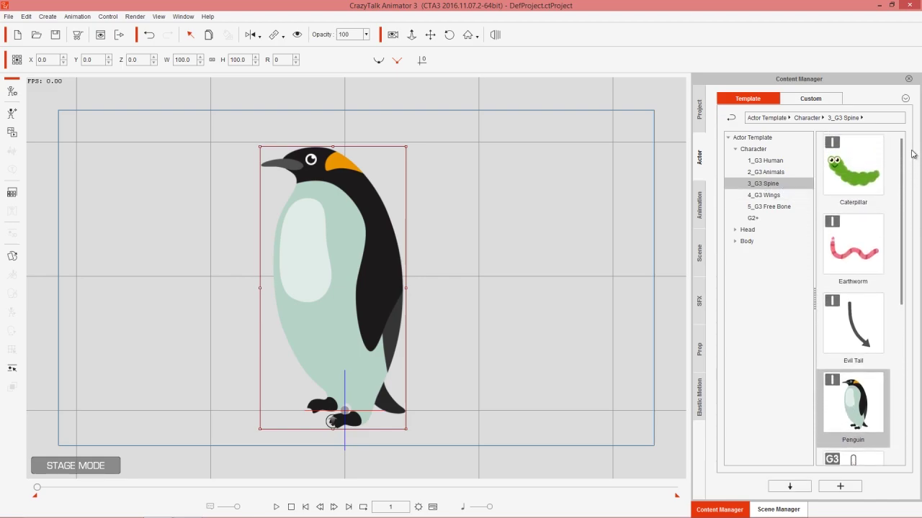
pyautogui.moveTo(903, 249); pyautogui.dragTo(913, 230)
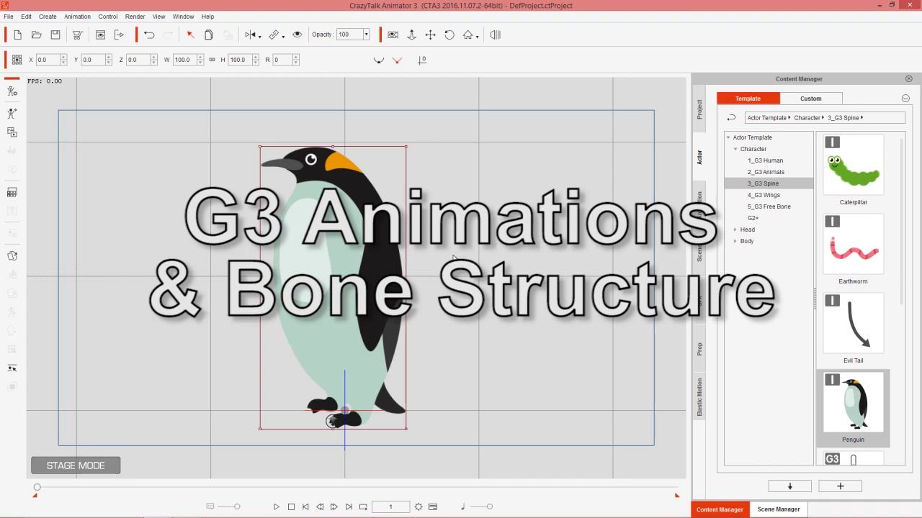
# Apply the Catapult and Die motions from the 3_G3 Spine animation templates to the penguin
pyautogui.click(700, 205)
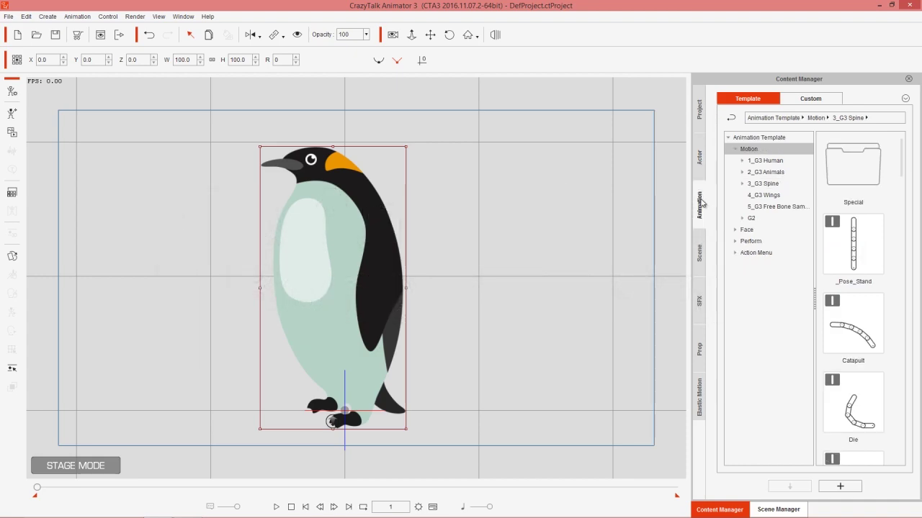
pyautogui.click(766, 184)
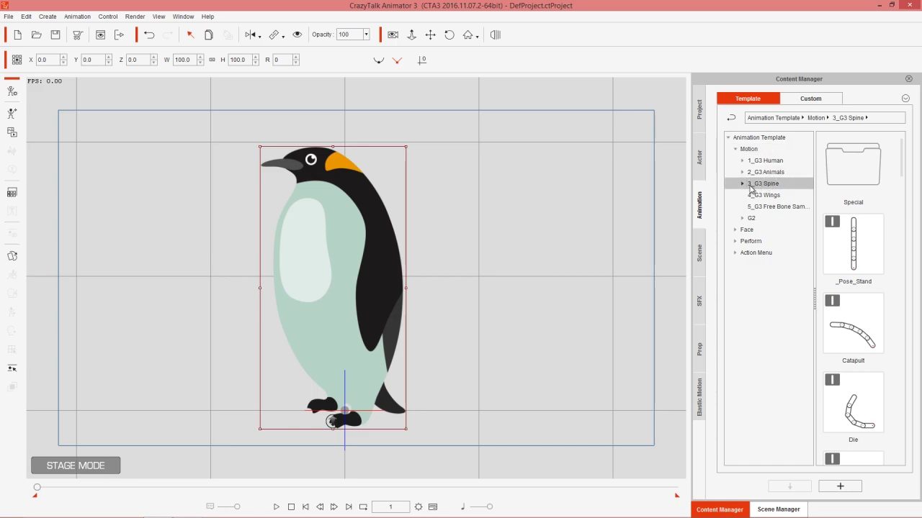
pyautogui.moveTo(900, 161)
pyautogui.mouseDown()
pyautogui.moveTo(901, 173)
pyautogui.moveTo(901, 160)
pyautogui.mouseUp()
pyautogui.doubleClick(835, 316)
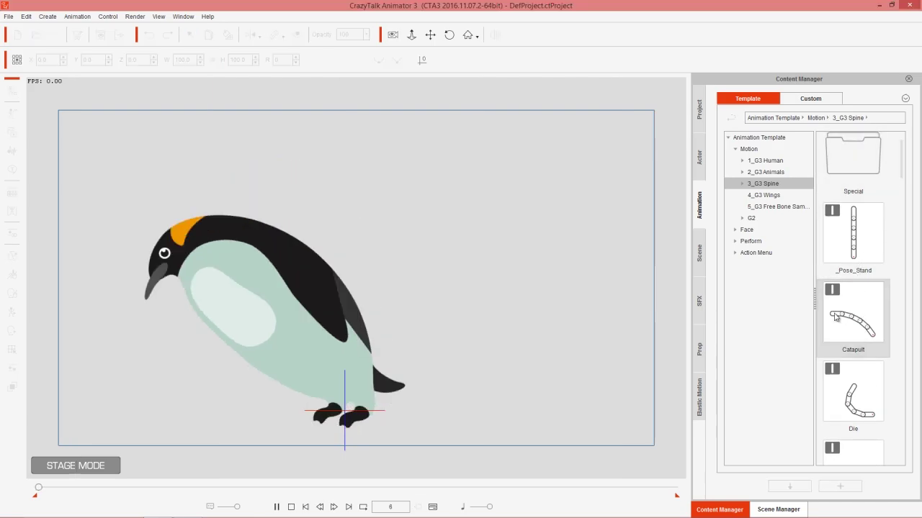
pyautogui.doubleClick(857, 400)
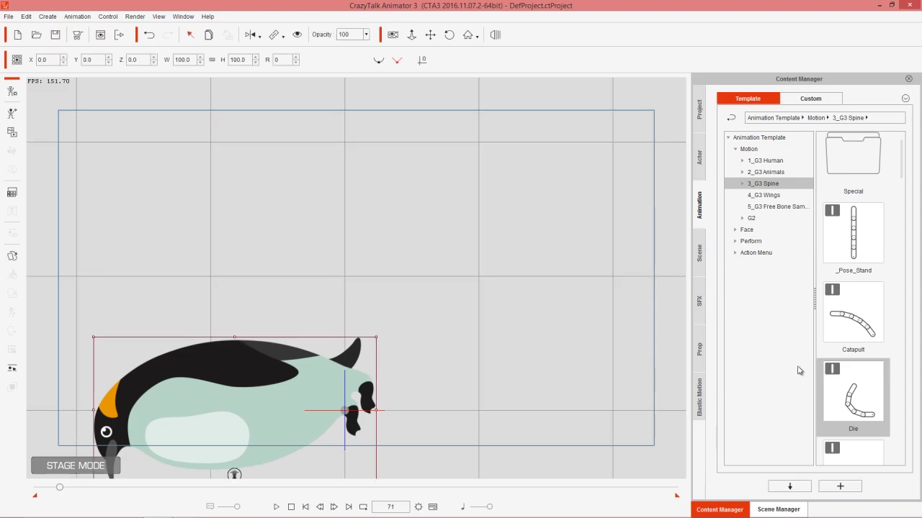
# Apply the Hang Down and Fling spine motions to the penguin
pyautogui.scroll(-10, 852, 324)
pyautogui.scroll(7, 854, 326)
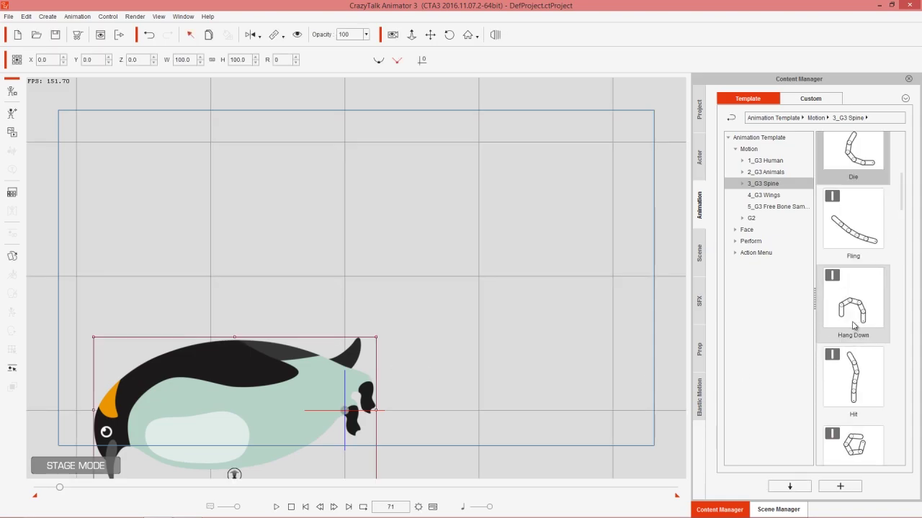
pyautogui.scroll(1, 853, 326)
pyautogui.scroll(-1, 854, 326)
pyautogui.doubleClick(855, 299)
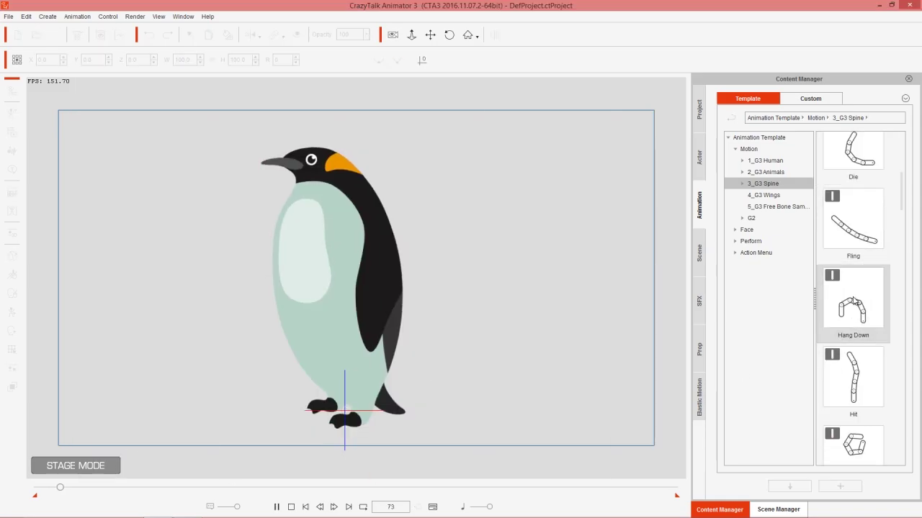
pyautogui.doubleClick(858, 242)
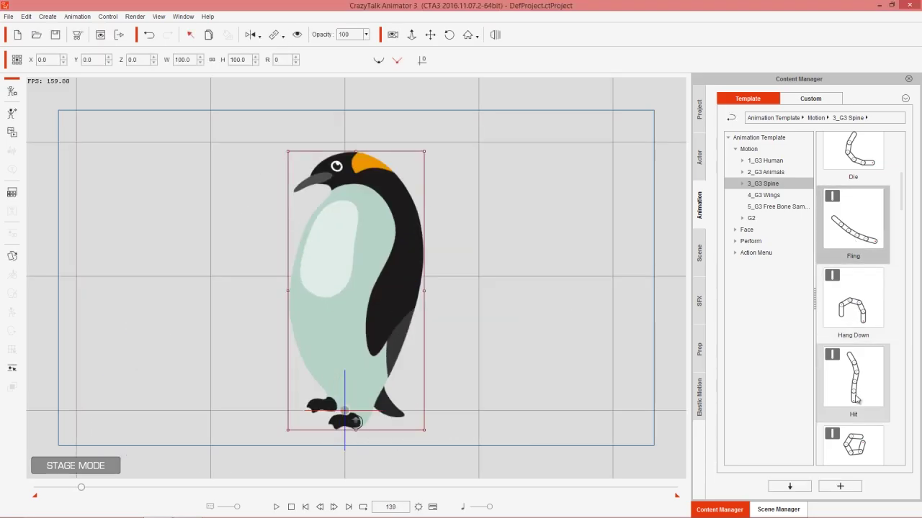
# Apply the Jump & Roll and Jump & Tumble motions to the penguin, and return the timeline to frame 1
pyautogui.doubleClick(858, 424)
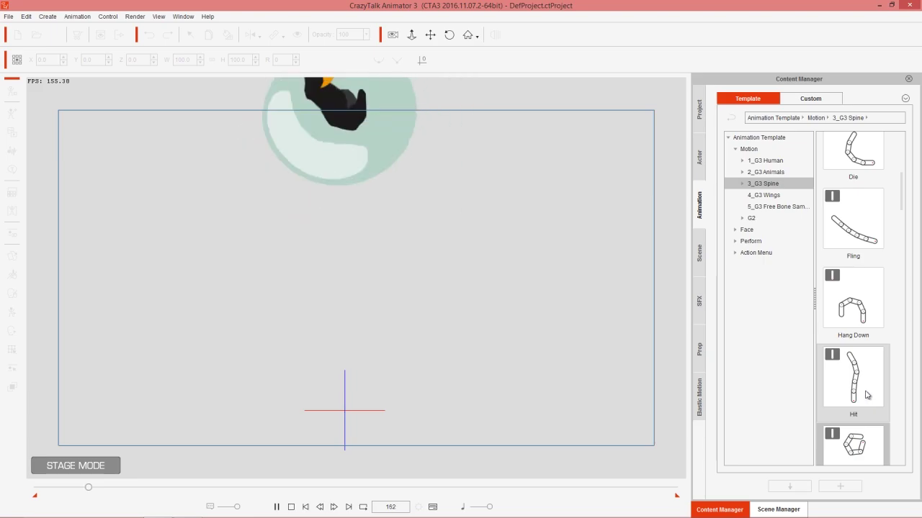
pyautogui.scroll(-3, 857, 374)
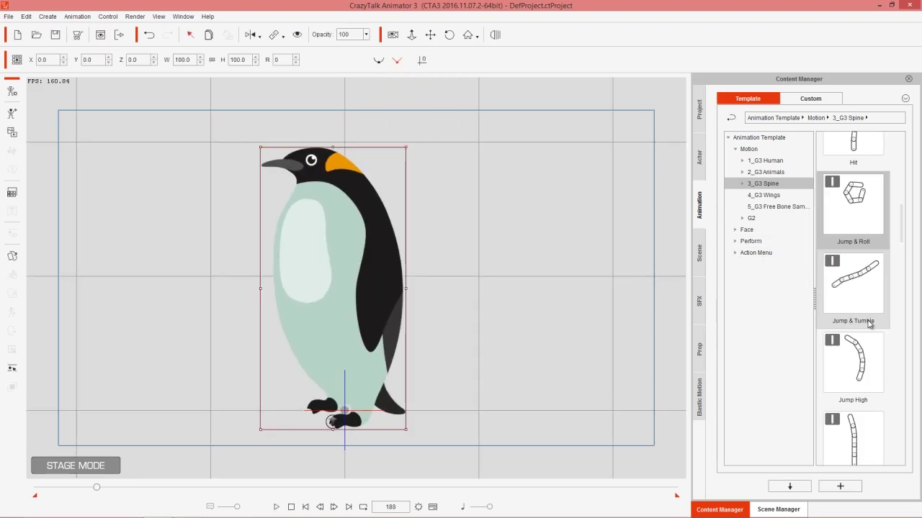
pyautogui.doubleClick(848, 288)
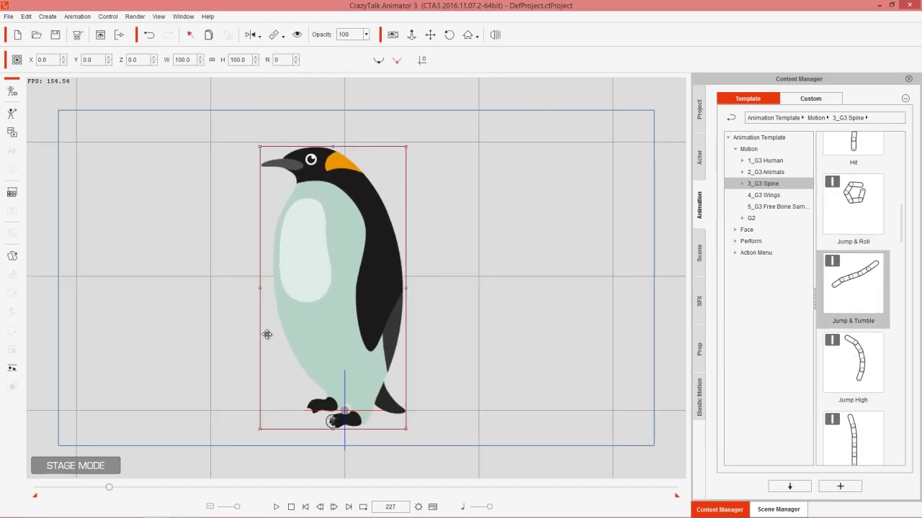
pyautogui.click(292, 507)
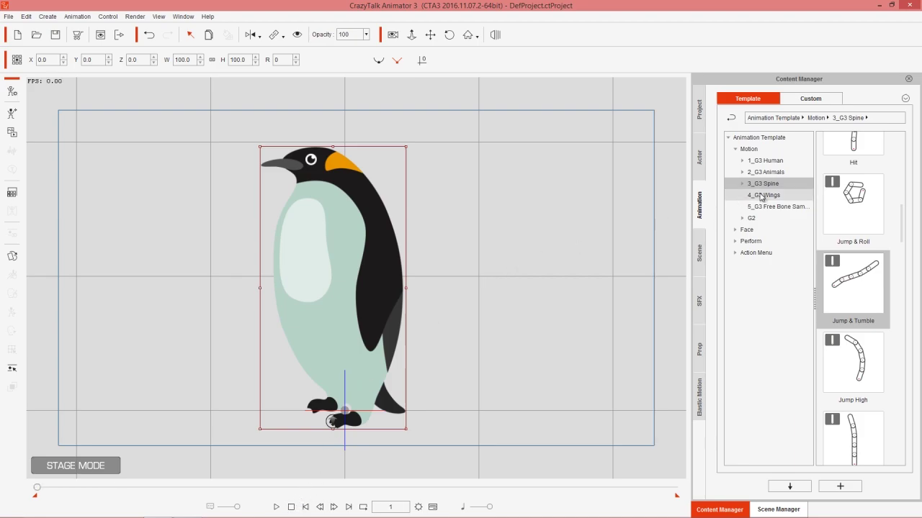
# Add the Spine_Dummy character from the 3_G3 Spine actor templates to the stage, to the right of the penguin
pyautogui.moveTo(524, 315); pyautogui.dragTo(391, 303)
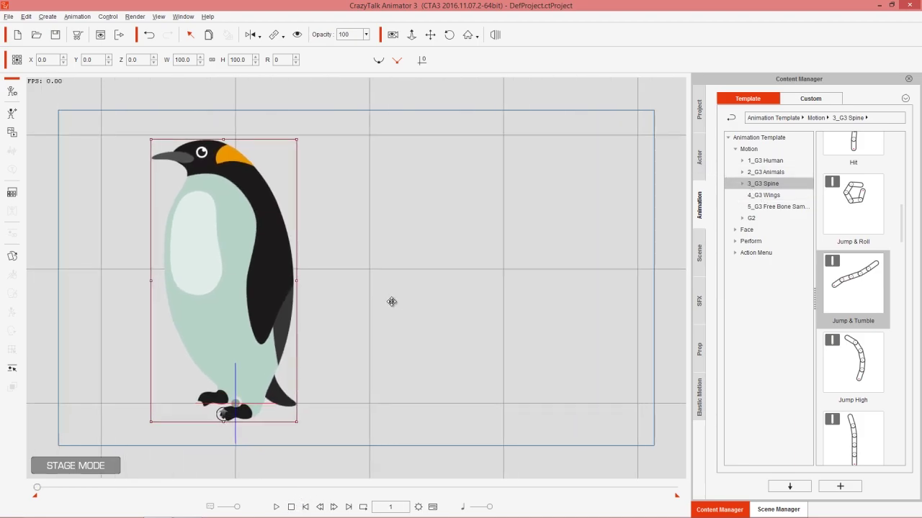
pyautogui.click(699, 160)
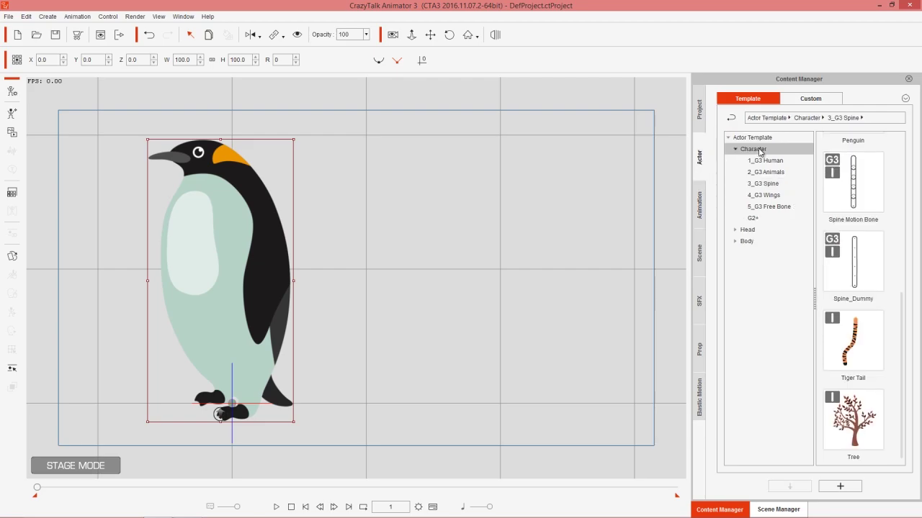
pyautogui.click(776, 186)
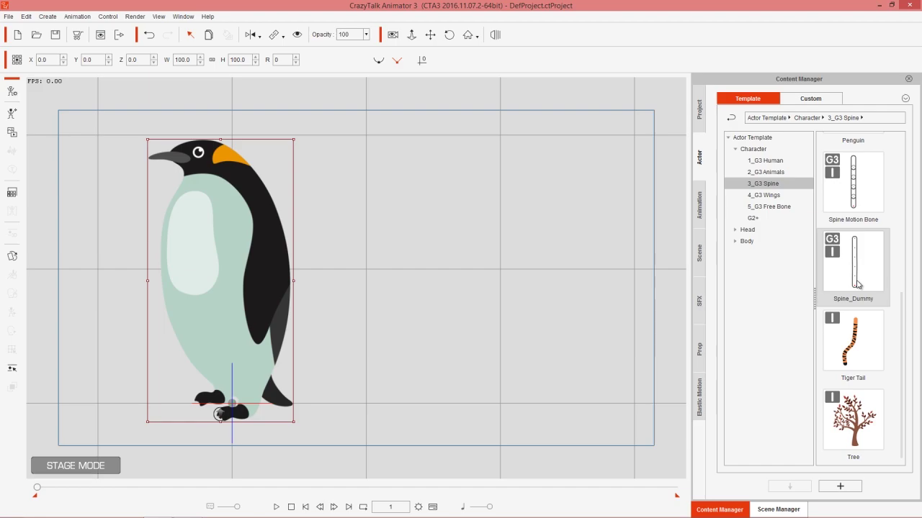
pyautogui.moveTo(861, 265); pyautogui.dragTo(474, 283)
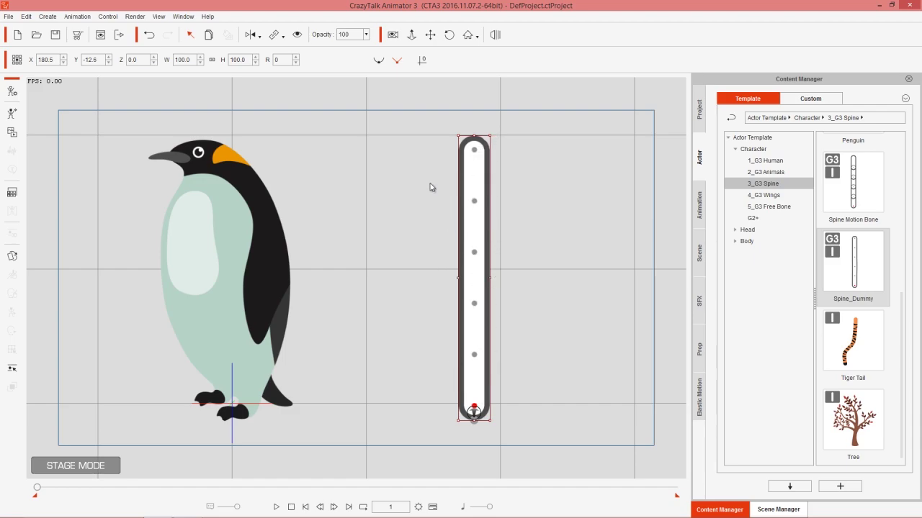
# Examine the Spine_Dummy's bone hierarchy in the Motion Key Editor, selecting bones up to Bone_Nub and back to Root
pyautogui.click(14, 370)
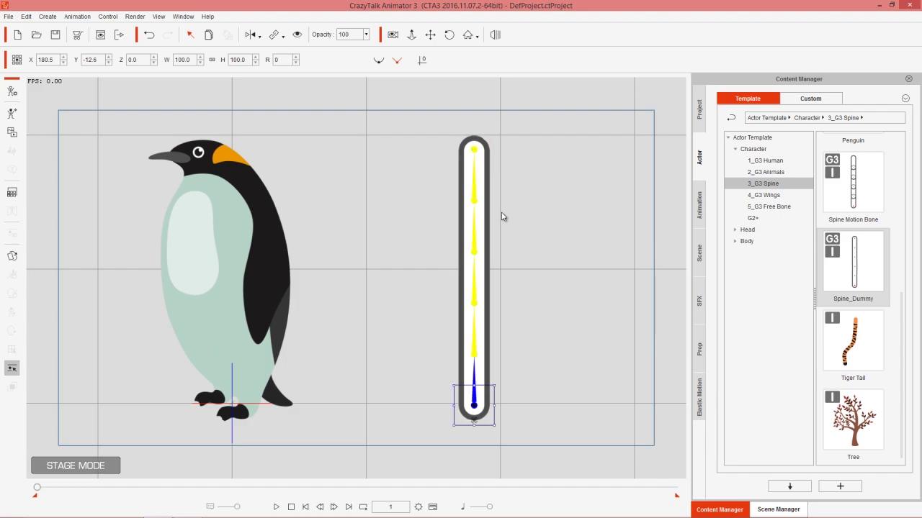
pyautogui.moveTo(480, 128); pyautogui.dragTo(688, 144)
pyautogui.click(648, 208)
pyautogui.click(642, 219)
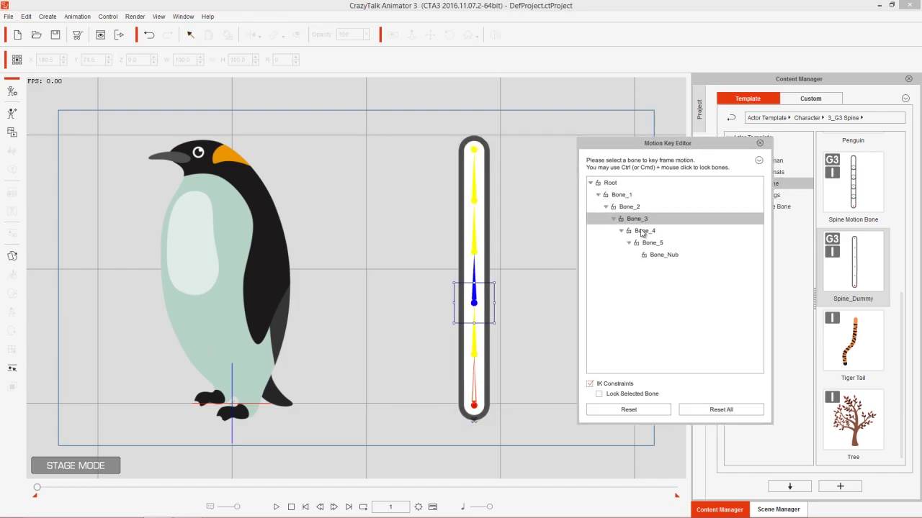
pyautogui.click(641, 232)
pyautogui.click(652, 244)
pyautogui.click(663, 256)
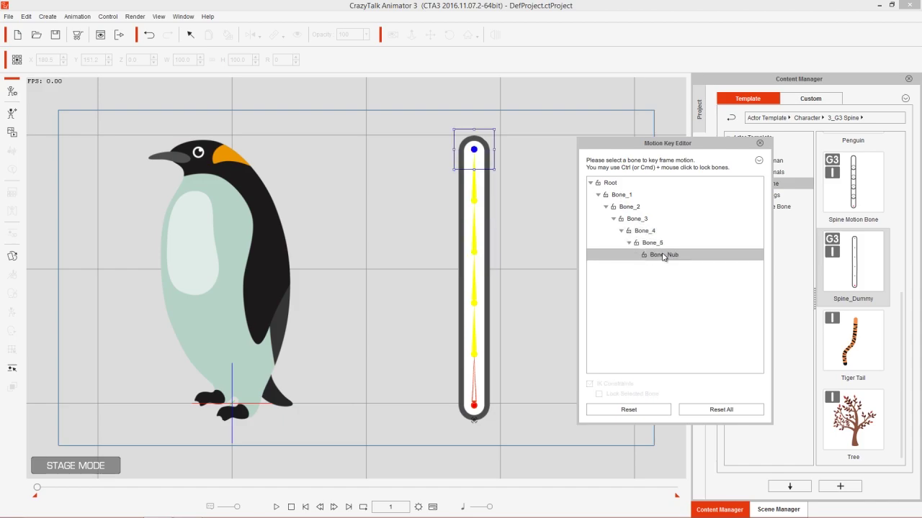
pyautogui.click(617, 186)
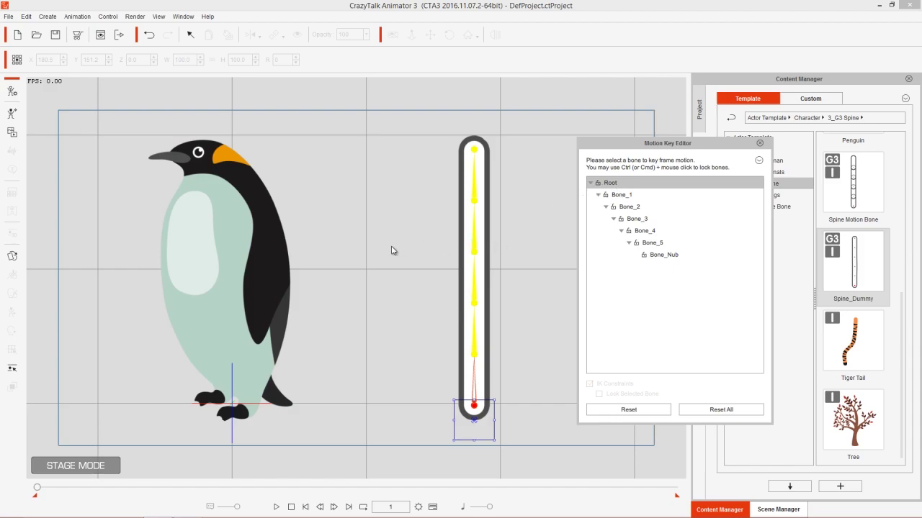
pyautogui.click(759, 143)
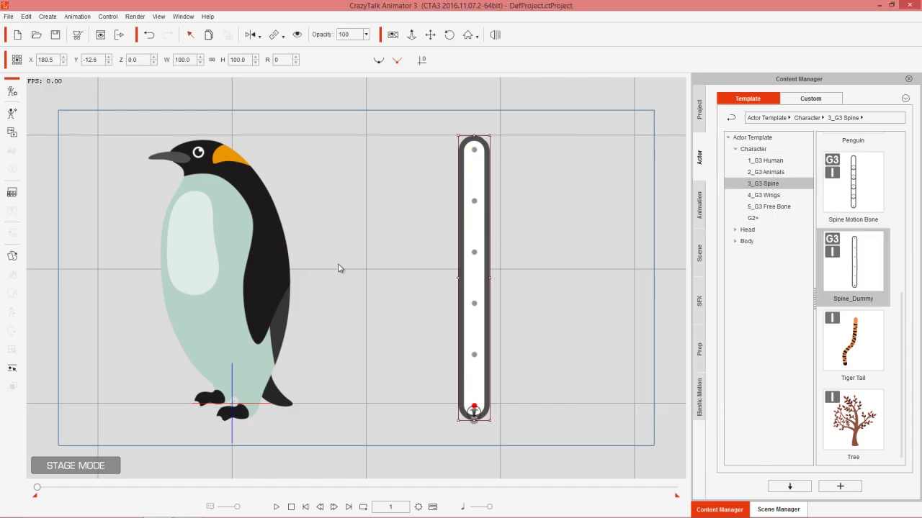
# Examine the penguin's bone structure in the Motion Key Editor, selecting Bone_2 through Bone_Nub in turn
pyautogui.click(263, 262)
pyautogui.click(11, 367)
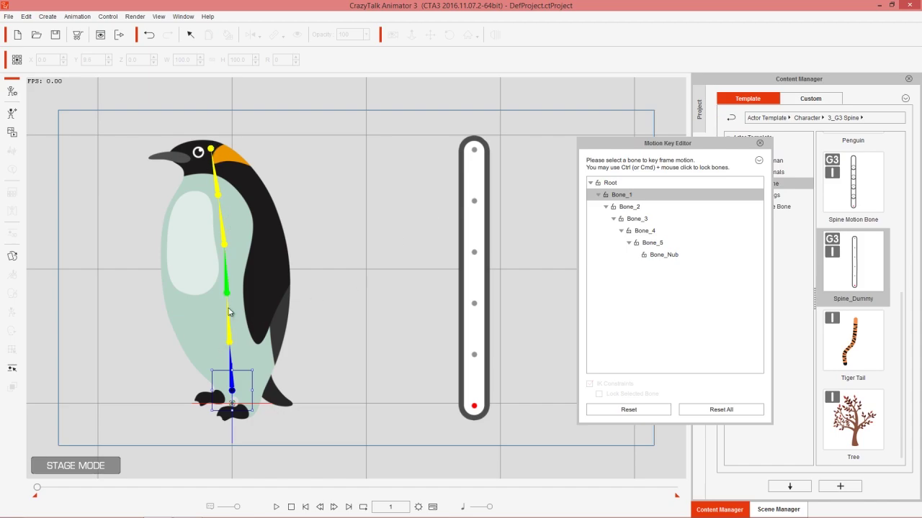
pyautogui.click(632, 211)
pyautogui.click(642, 219)
pyautogui.click(647, 231)
pyautogui.click(652, 243)
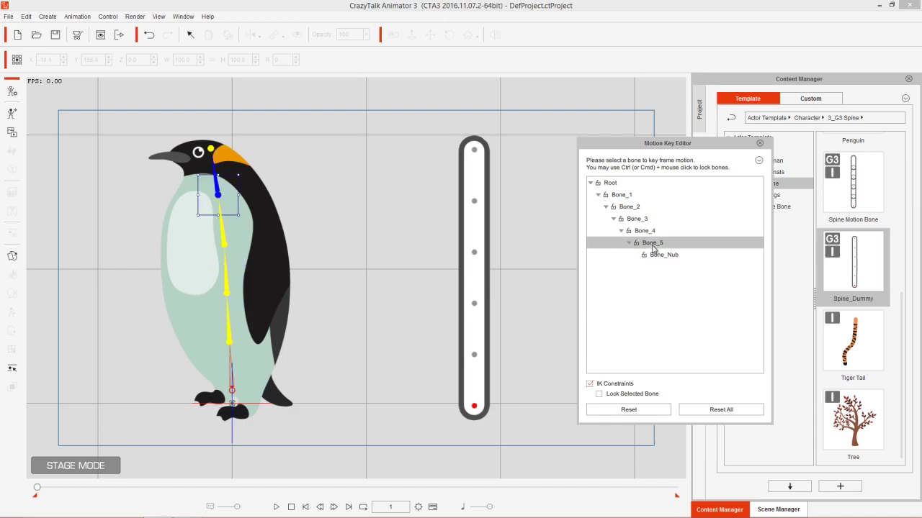
pyautogui.click(656, 256)
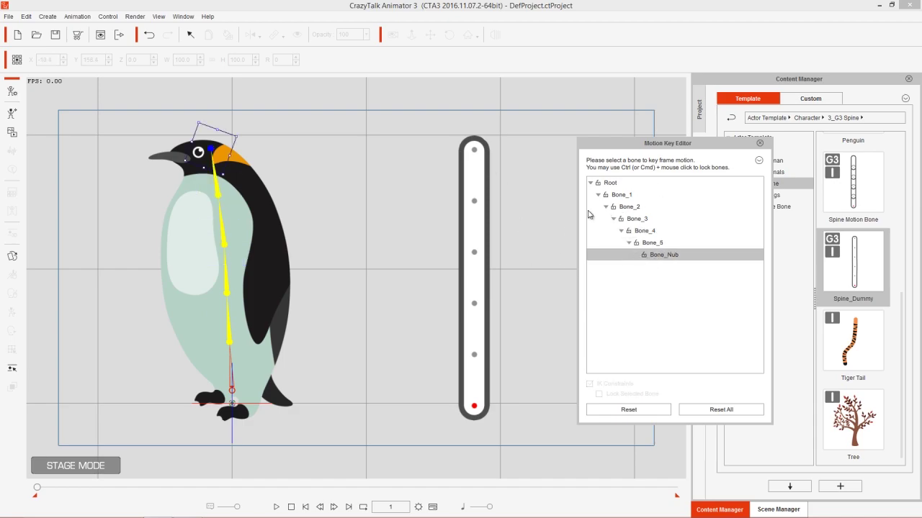
pyautogui.click(760, 144)
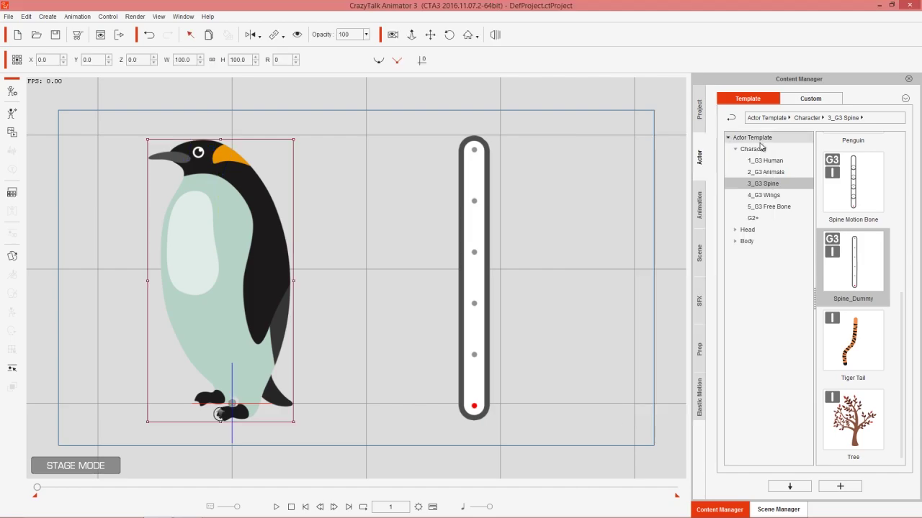
# Open the Spine_Dummy in Composer mode and turn on the pose preview
pyautogui.click(473, 195)
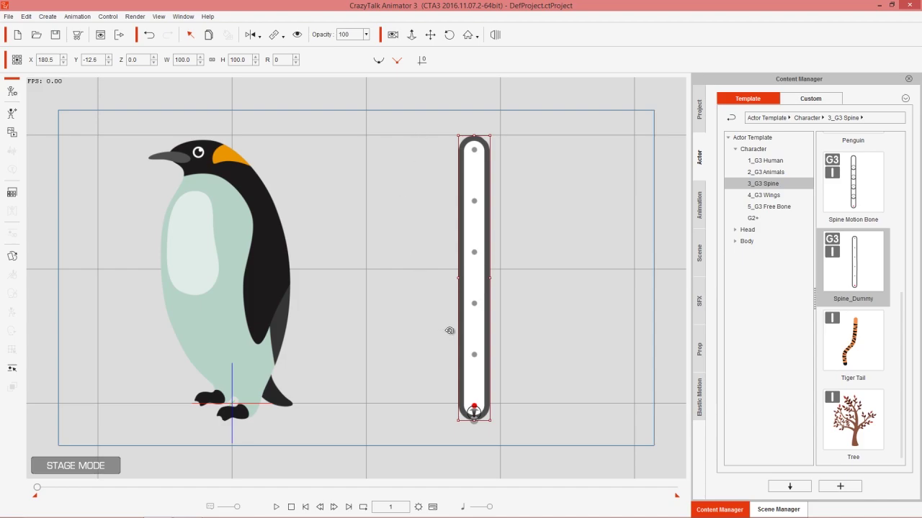
pyautogui.moveTo(551, 315); pyautogui.dragTo(480, 312)
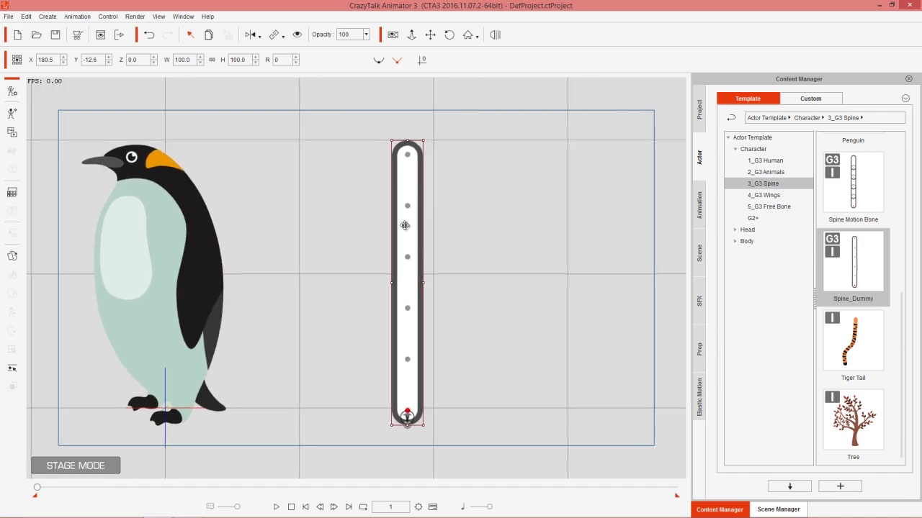
pyautogui.click(12, 90)
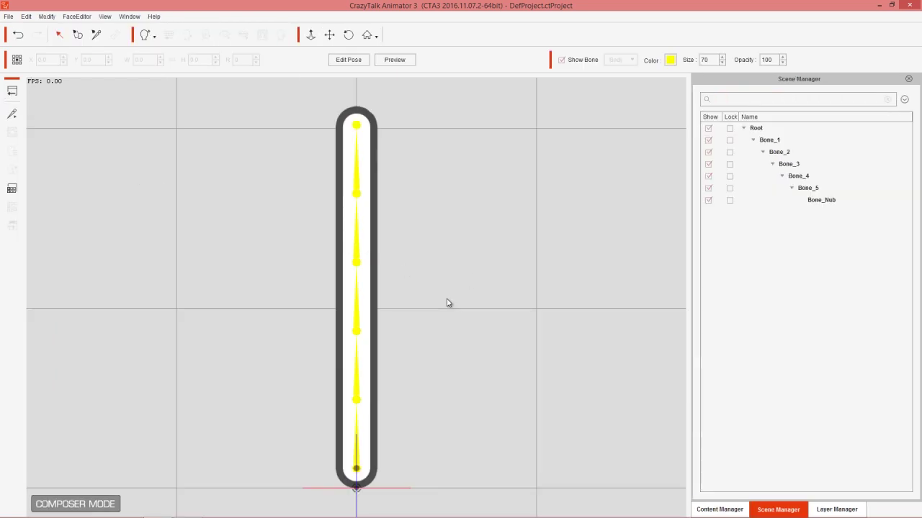
pyautogui.click(395, 61)
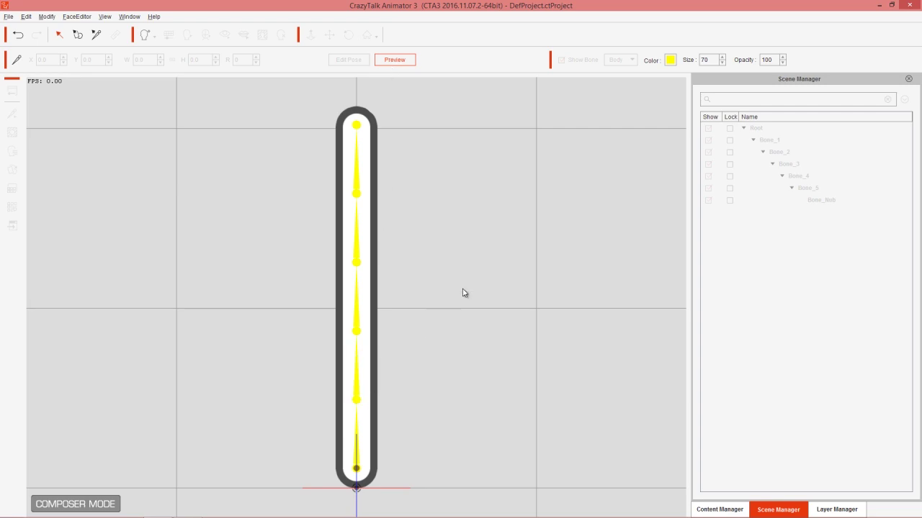
# Bend the spine dummy by pulling its upper end downward and rotating Bone_2 counterclockwise
pyautogui.scroll(-2, 482, 362)
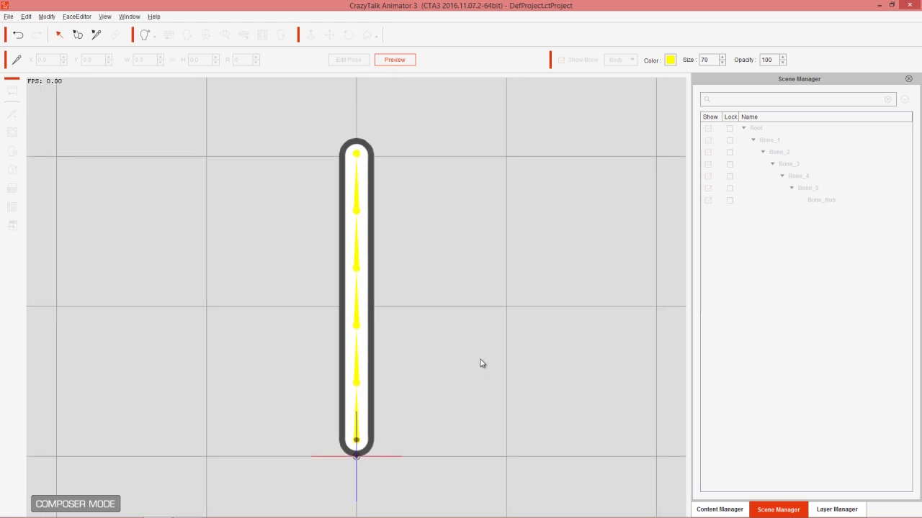
pyautogui.click(359, 186)
pyautogui.moveTo(359, 186); pyautogui.dragTo(373, 238)
pyautogui.click(341, 373)
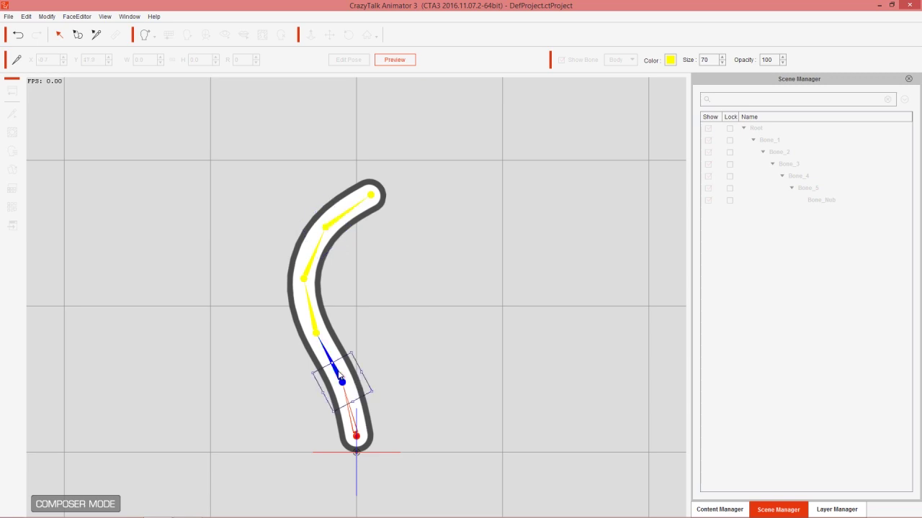
pyautogui.moveTo(362, 346)
pyautogui.mouseDown()
pyautogui.moveTo(381, 360)
pyautogui.moveTo(347, 345)
pyautogui.mouseUp()
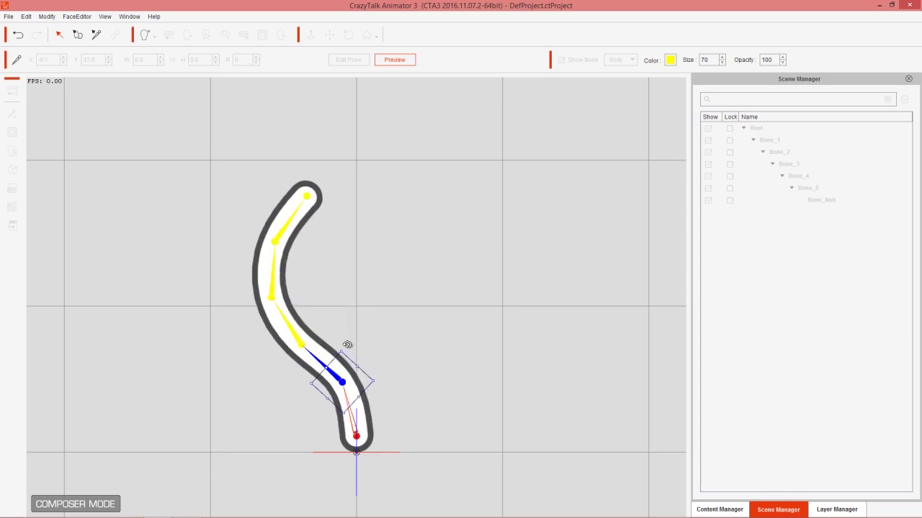
# Rotate the dummy's Bone_3 clockwise and Bone_4 counterclockwise to give the spine an S-like bend
pyautogui.click(298, 333)
pyautogui.moveTo(319, 305); pyautogui.dragTo(290, 250)
pyautogui.click(321, 273)
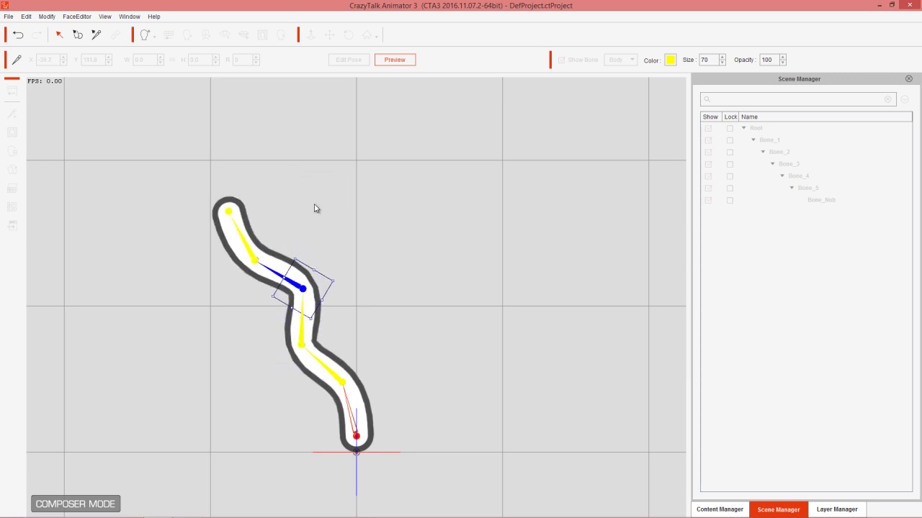
# Turn off the pose preview and replace Bone_1's sprite with the pigeon image from the Desktop
pyautogui.click(398, 61)
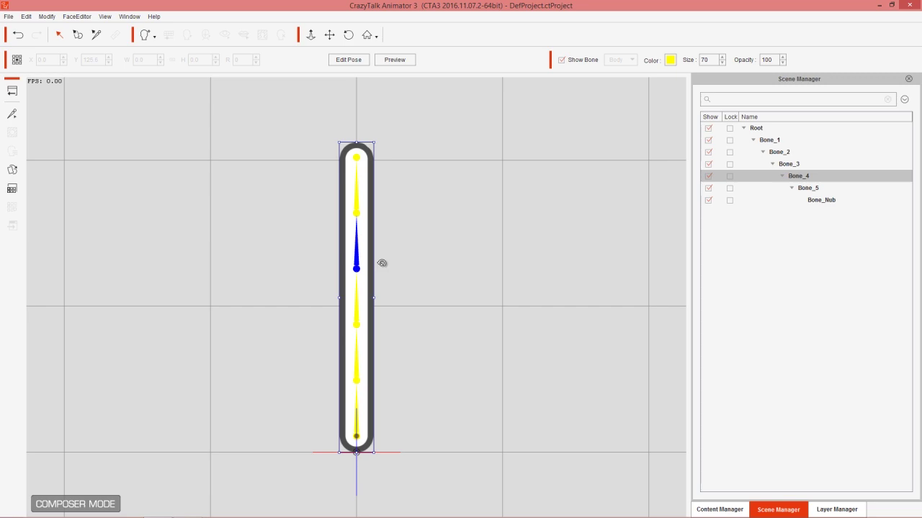
pyautogui.click(357, 421)
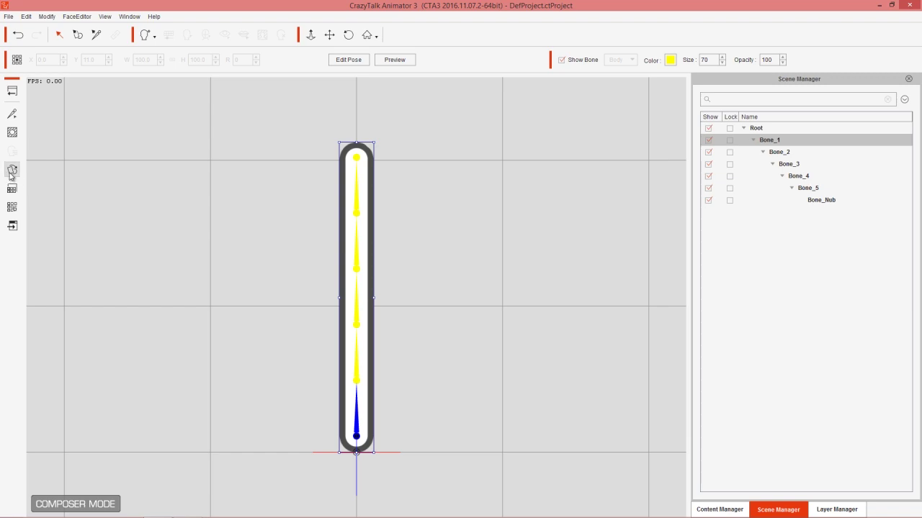
pyautogui.doubleClick(356, 421)
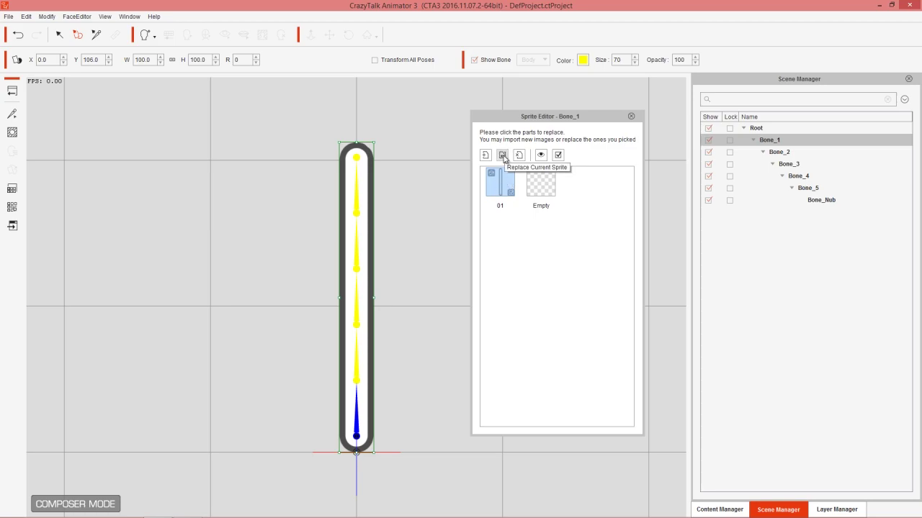
pyautogui.click(503, 156)
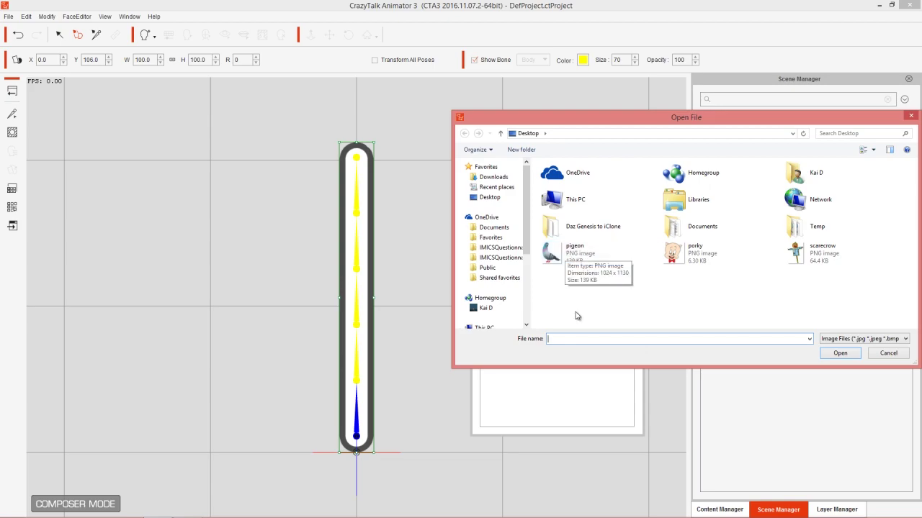
pyautogui.doubleClick(574, 253)
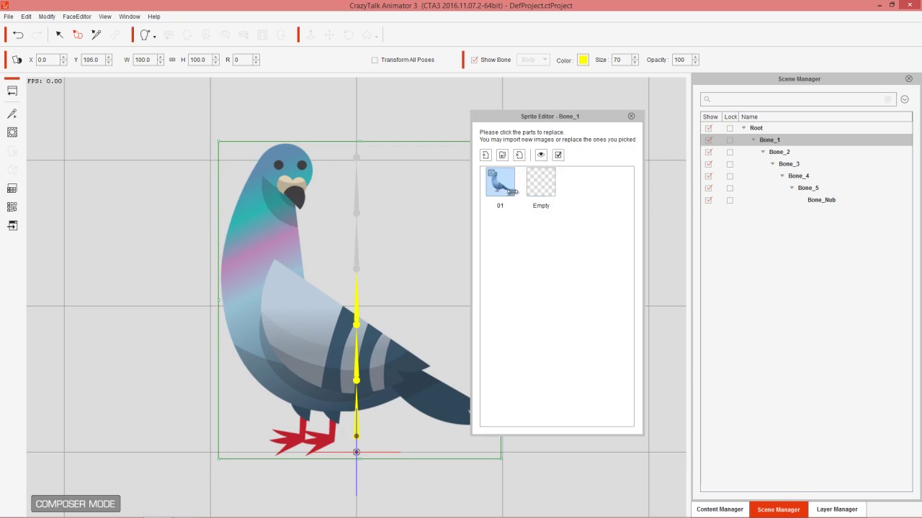
pyautogui.click(632, 117)
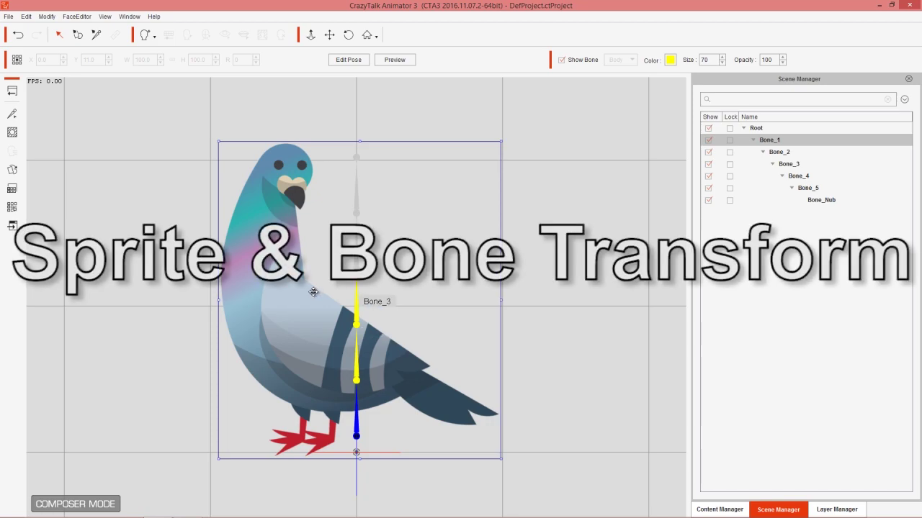
# Scale the pigeon sprite down to 86.7% and move it over the bone chain, to about X 32.9, Y 94.8
pyautogui.click(78, 36)
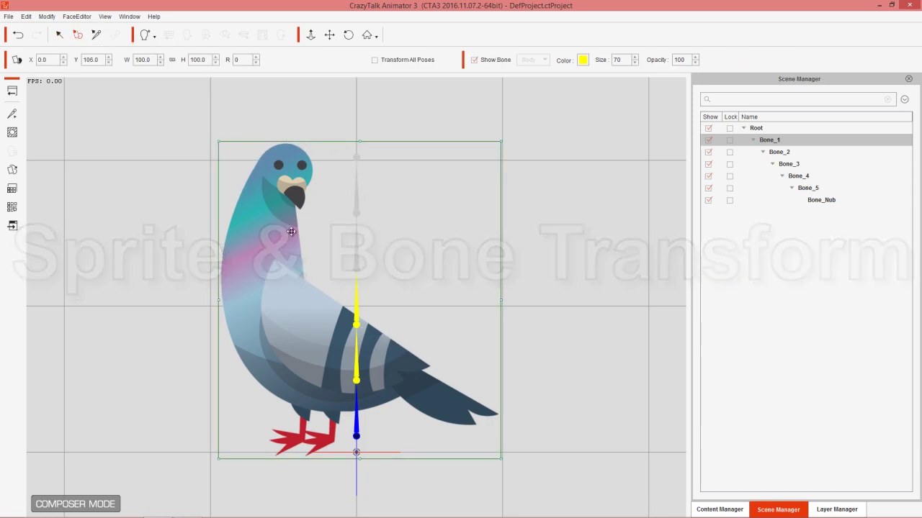
pyautogui.moveTo(501, 142); pyautogui.dragTo(481, 161)
pyautogui.moveTo(300, 317); pyautogui.dragTo(347, 333)
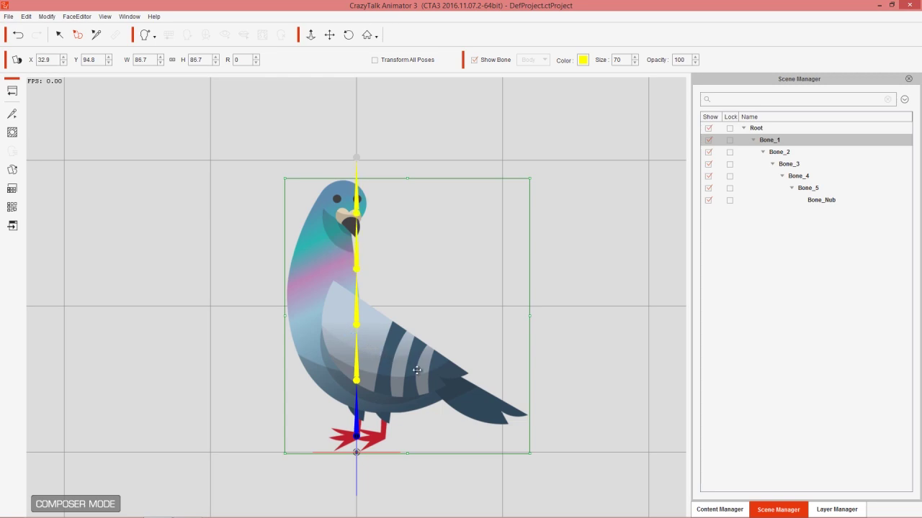
# Fine-tune the pigeon sprite's position to X 32.7, Y 94.8 so its feet sit at the base of Bone_1
pyautogui.scroll(2, 591, 393)
pyautogui.scroll(2, 597, 280)
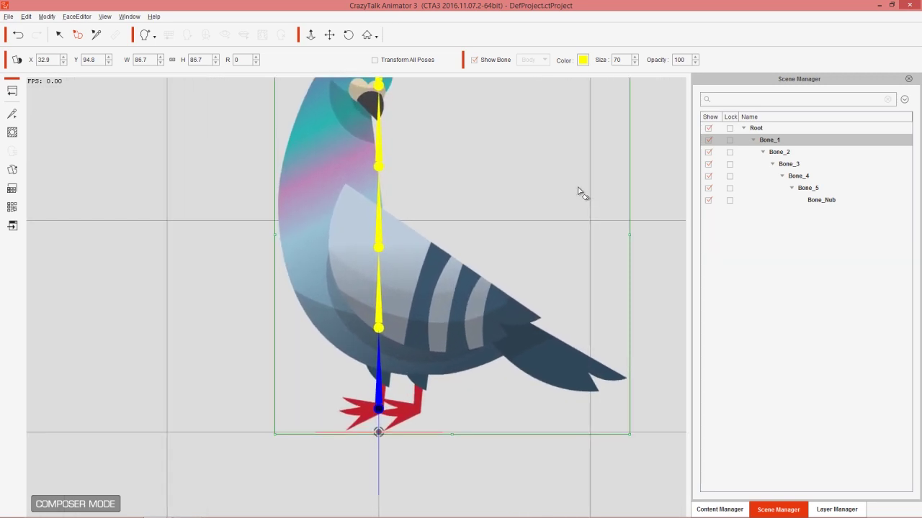
pyautogui.scroll(1, 481, 493)
pyautogui.scroll(1, 487, 486)
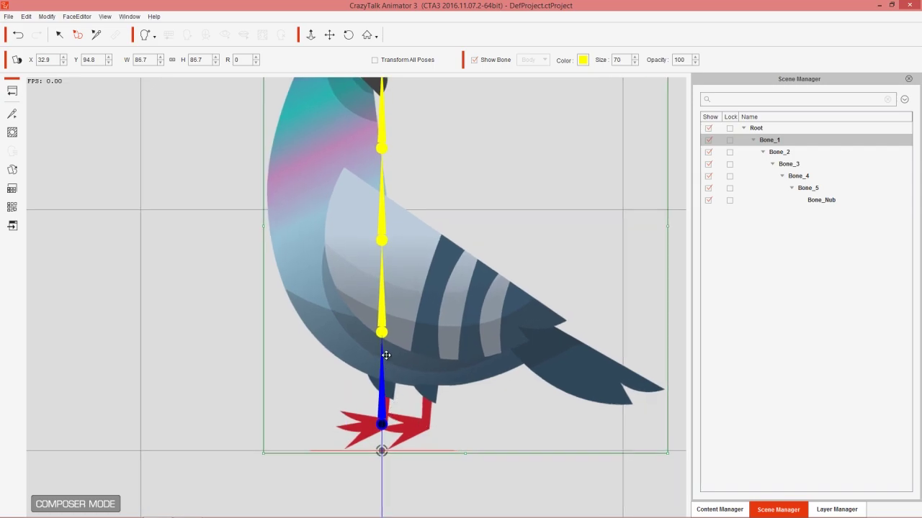
pyautogui.moveTo(427, 338); pyautogui.dragTo(425, 339)
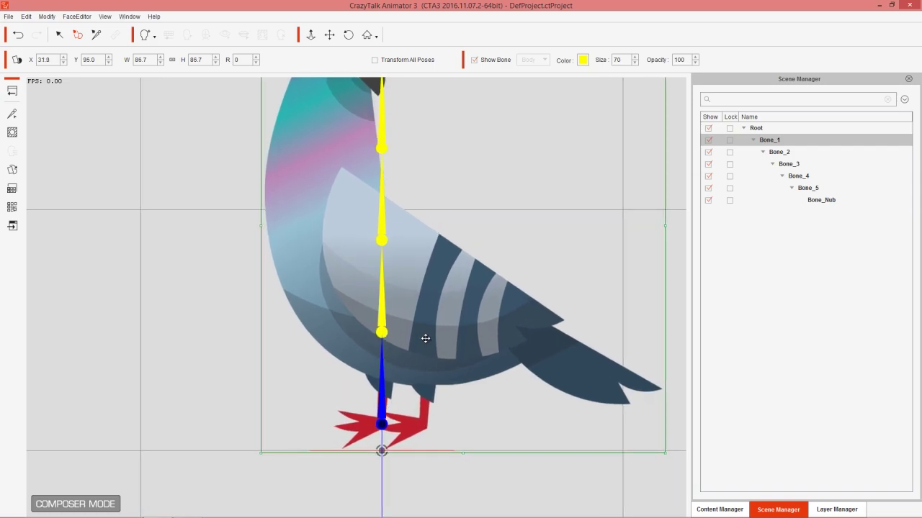
pyautogui.scroll(2, 302, 401)
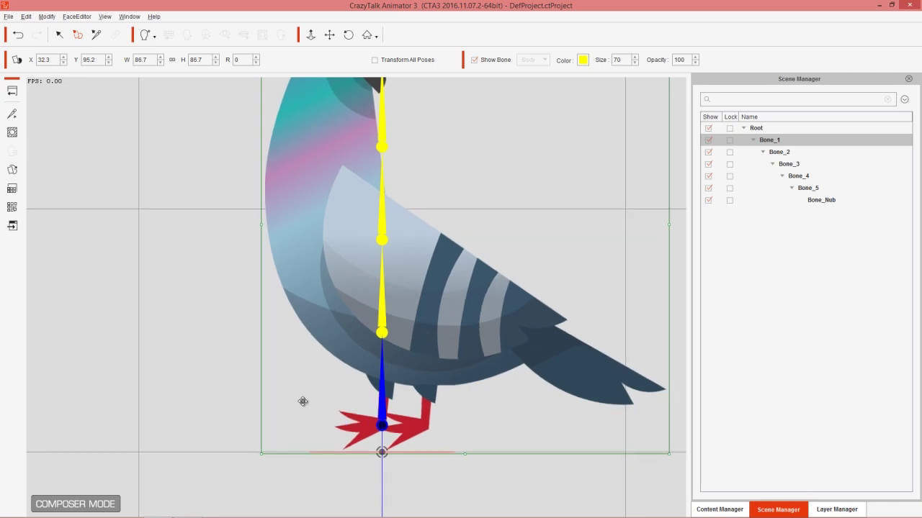
pyautogui.moveTo(162, 370); pyautogui.dragTo(144, 325)
pyautogui.moveTo(439, 336)
pyautogui.mouseDown()
pyautogui.moveTo(446, 331)
pyautogui.moveTo(438, 337)
pyautogui.mouseUp()
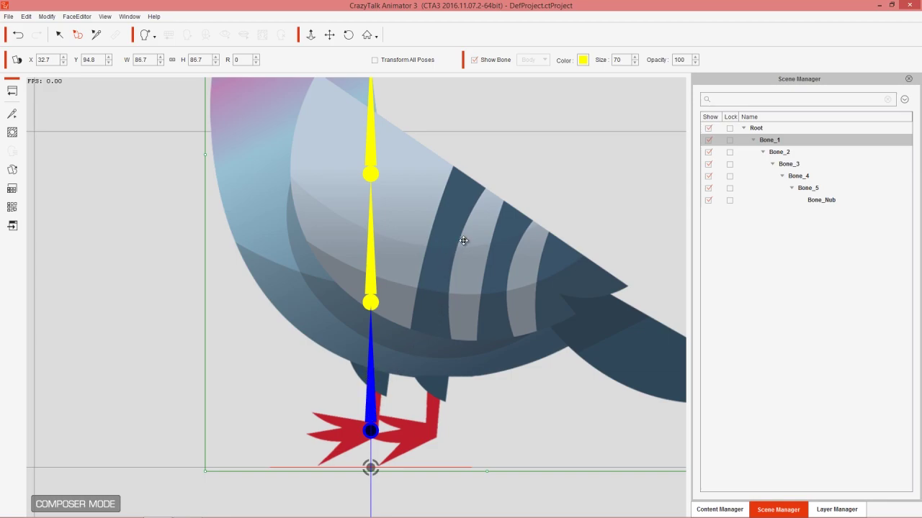
pyautogui.scroll(-3, 492, 164)
pyautogui.scroll(-1, 477, 189)
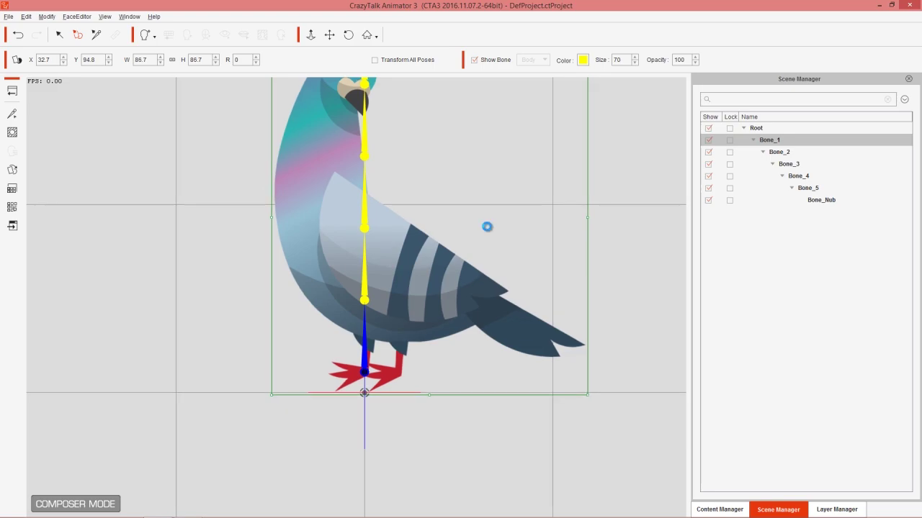
pyautogui.moveTo(457, 200); pyautogui.dragTo(456, 211)
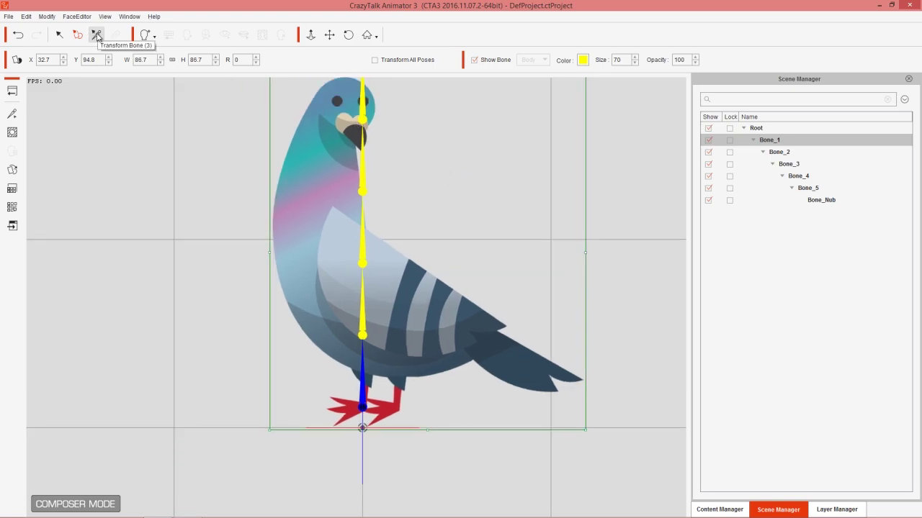
# With Transform Bone, place Bone_5 in the pigeon's upper neck and Bone_Nub on top of its head at about X -3.4, Y 185.7
pyautogui.click(98, 36)
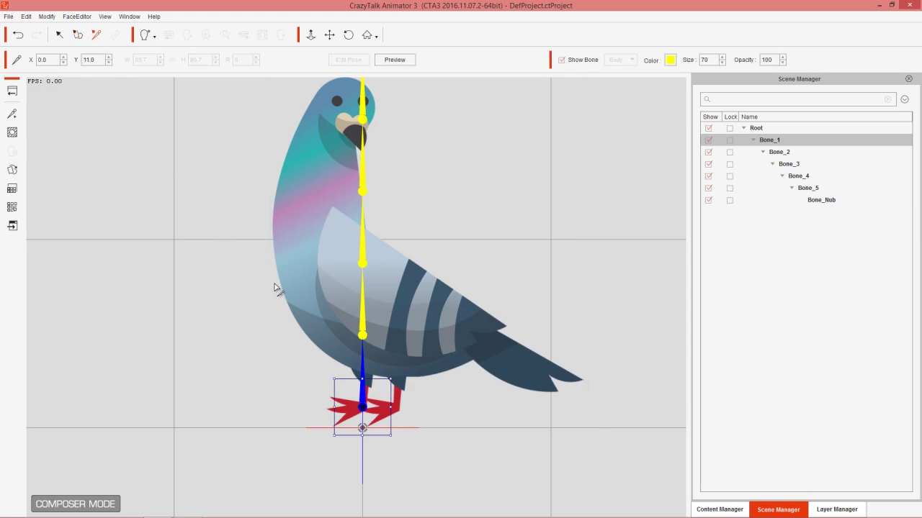
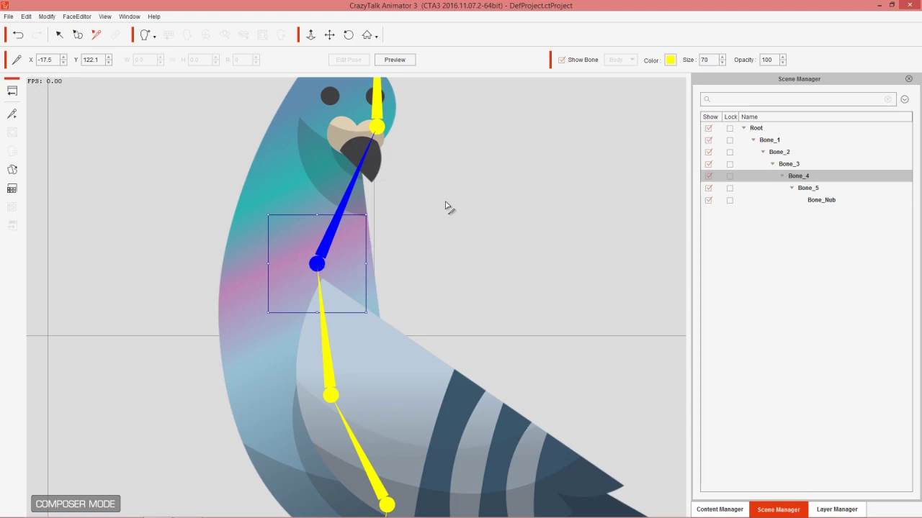
pyautogui.moveTo(382, 268); pyautogui.dragTo(343, 284)
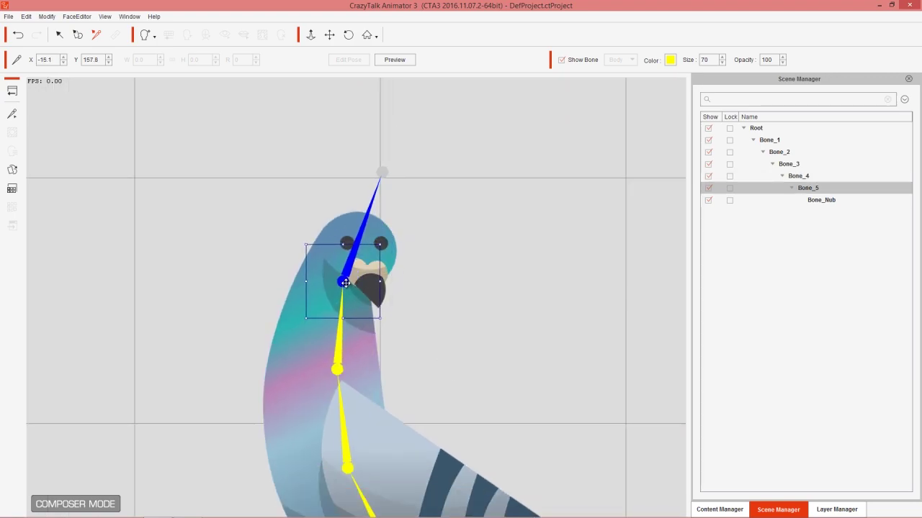
pyautogui.click(383, 176)
pyautogui.moveTo(386, 172); pyautogui.dragTo(372, 212)
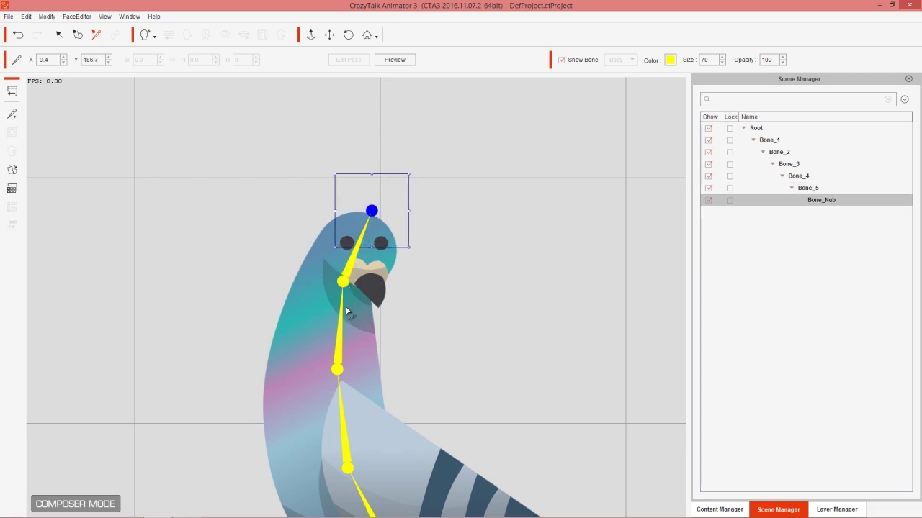
# Shift Bone_4 slightly down the pigeon's neck and move Bone_5 to about X -19.1, Y 152.4
pyautogui.moveTo(338, 371); pyautogui.dragTo(328, 386)
pyautogui.click(343, 284)
pyautogui.moveTo(342, 285)
pyautogui.mouseDown()
pyautogui.moveTo(335, 304)
pyautogui.moveTo(335, 296)
pyautogui.mouseUp()
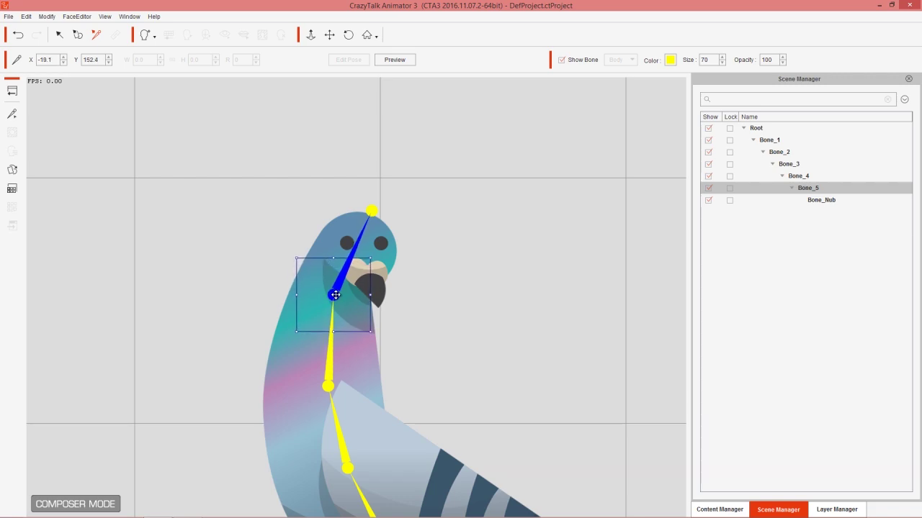
# Nudge the Bone_2 joint in the pigeon's lower body to X 2.7, Y 47.9
pyautogui.scroll(-3, 487, 378)
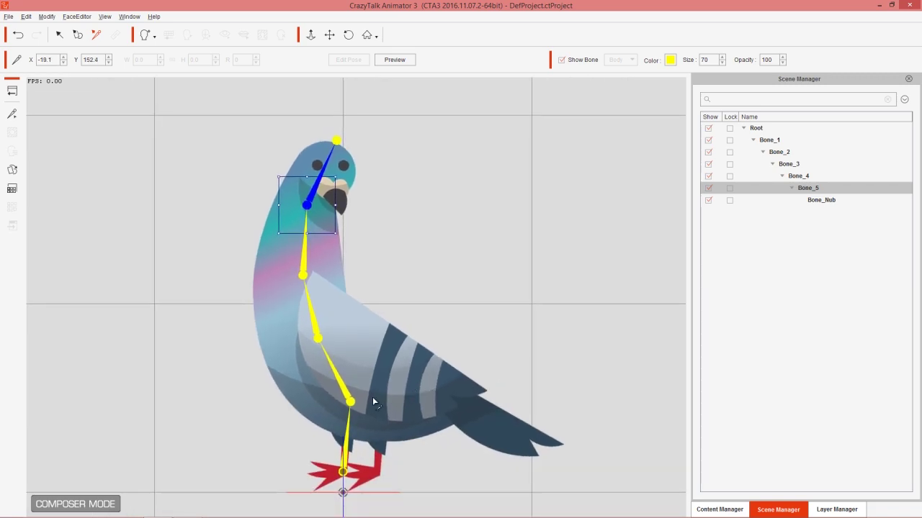
pyautogui.click(352, 402)
pyautogui.moveTo(352, 404); pyautogui.dragTo(349, 403)
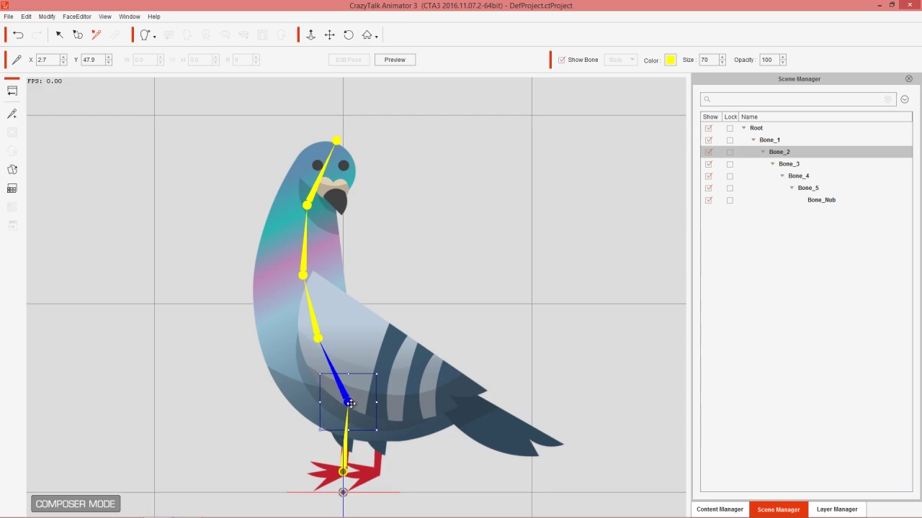
# Test the pigeon's rig in the pose preview by pulling Bone_5 at its neck, and close the preview
pyautogui.scroll(-3, 438, 239)
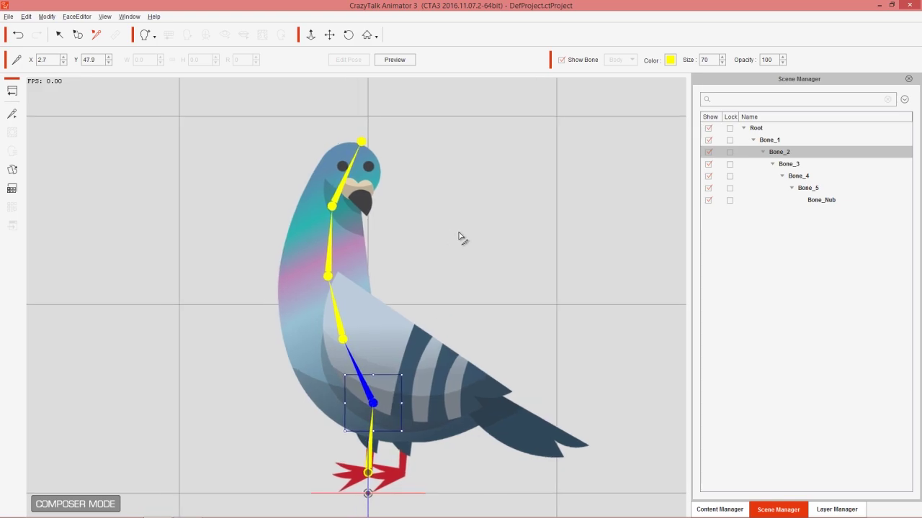
pyautogui.click(409, 60)
pyautogui.click(347, 211)
pyautogui.moveTo(347, 210); pyautogui.dragTo(362, 227)
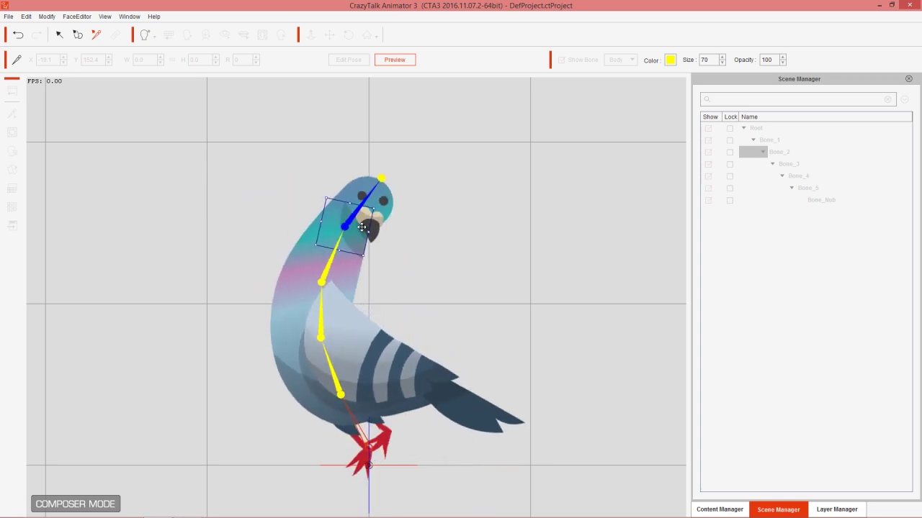
pyautogui.click(395, 63)
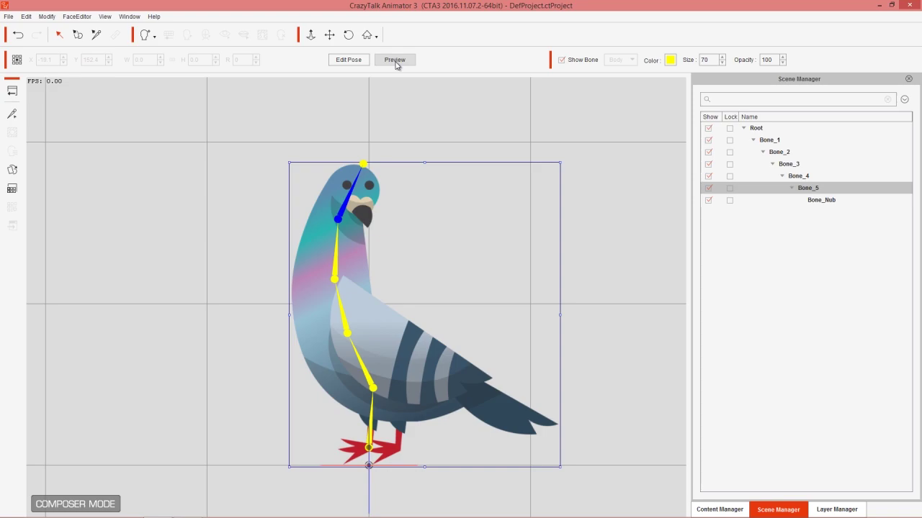
# Return to Stage mode, apply the G3 Spine motions Catapult, Die, Fling and Hang Down to the pigeon in turn, and stop playback
pyautogui.click(12, 90)
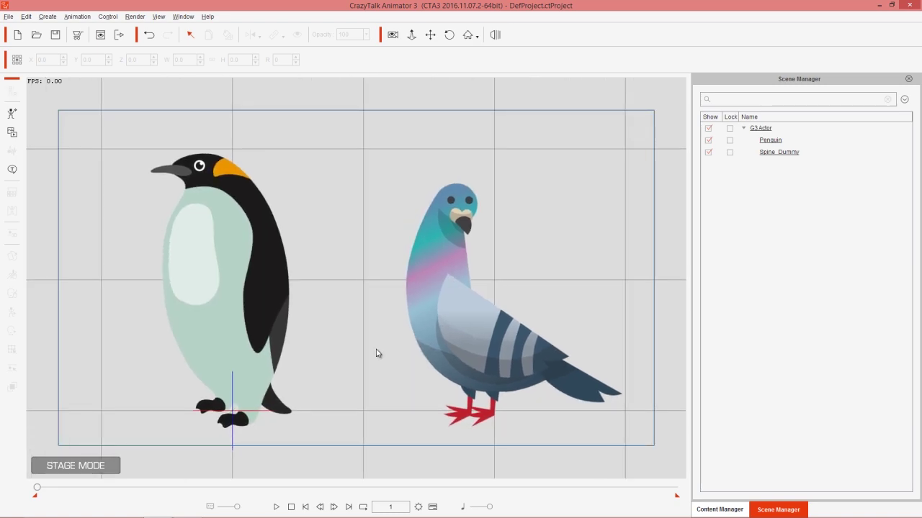
pyautogui.click(463, 316)
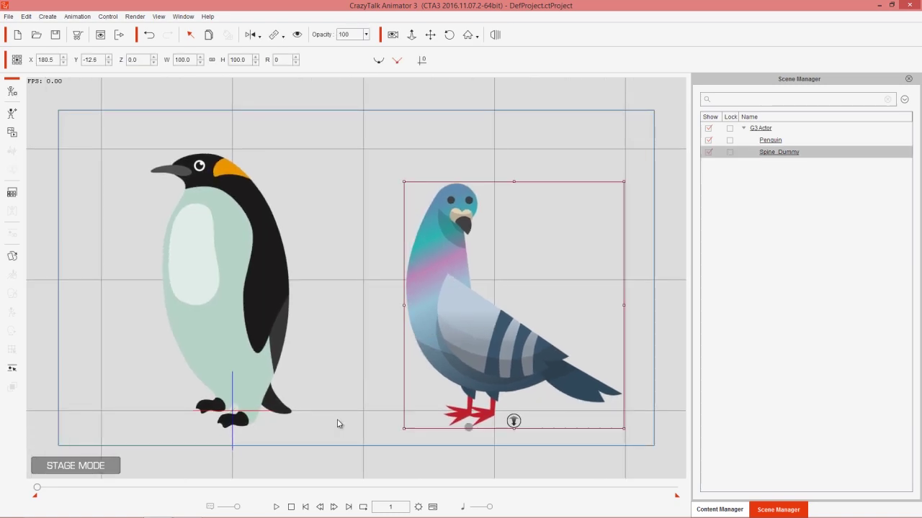
pyautogui.click(725, 508)
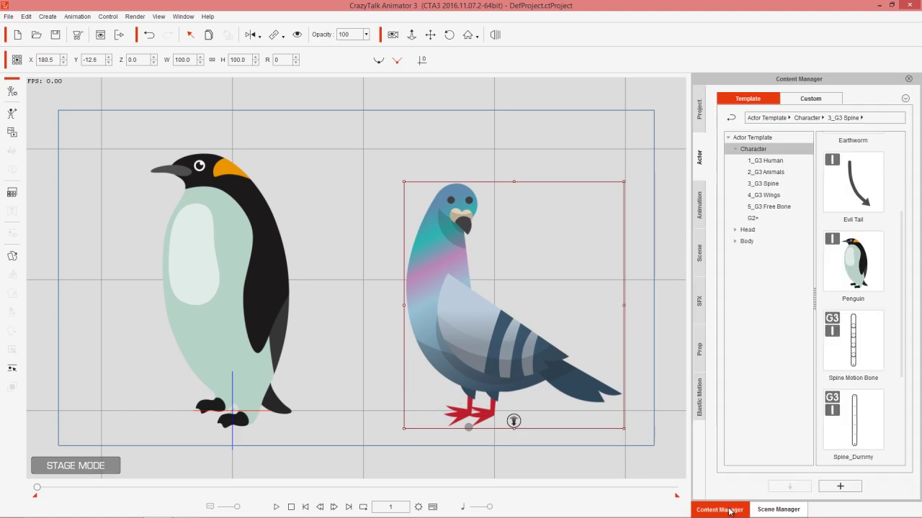
pyautogui.click(700, 220)
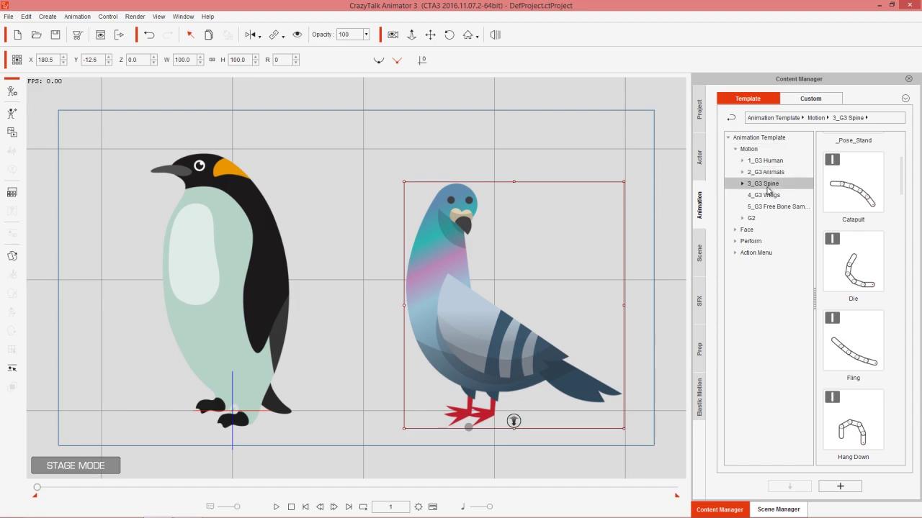
pyautogui.doubleClick(863, 203)
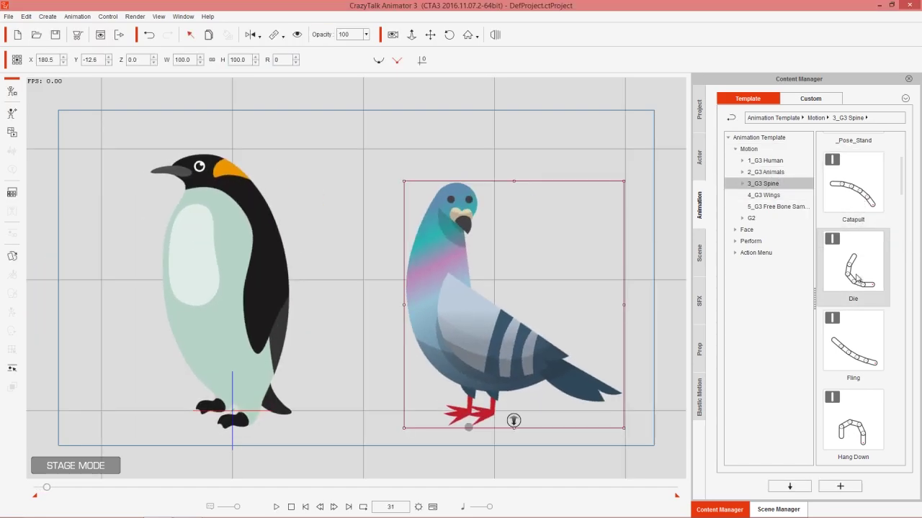
pyautogui.doubleClick(856, 277)
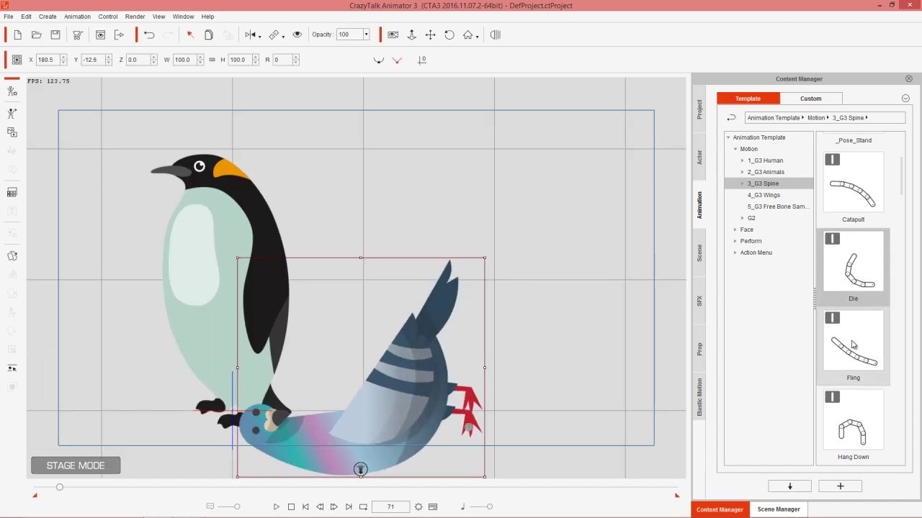
pyautogui.doubleClick(853, 346)
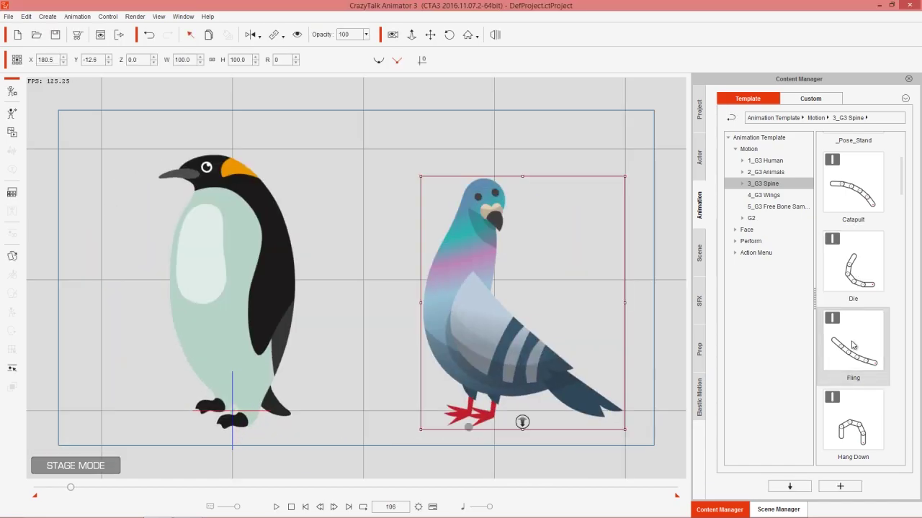
pyautogui.doubleClick(853, 417)
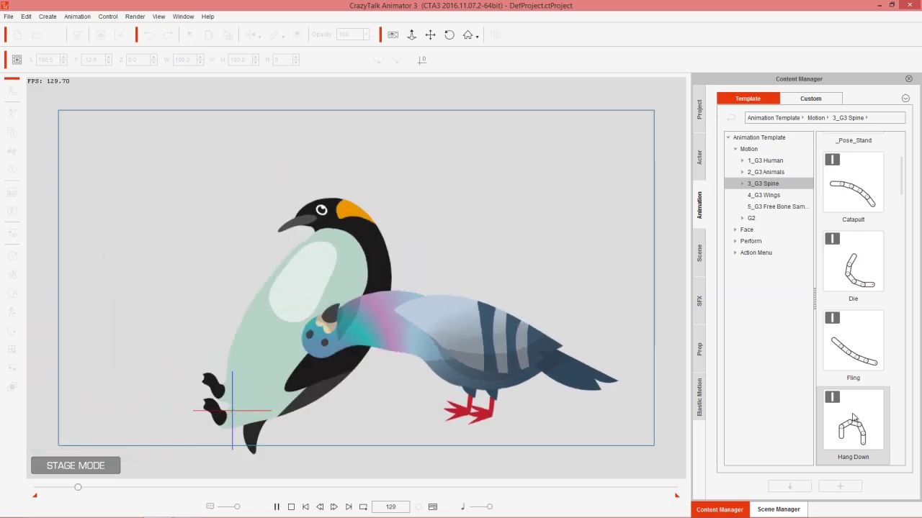
pyautogui.click(291, 506)
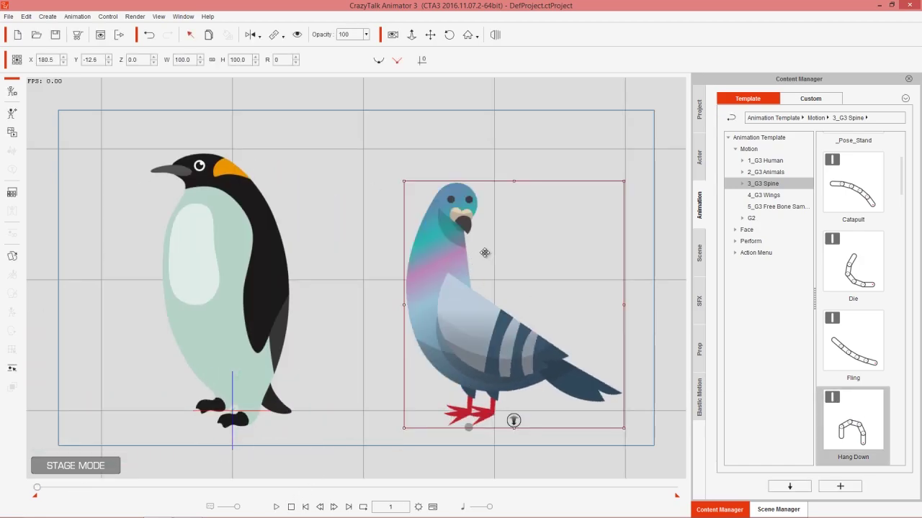
# Remove the pigeon's object animation and open the character in Composer mode
pyautogui.click(12, 93)
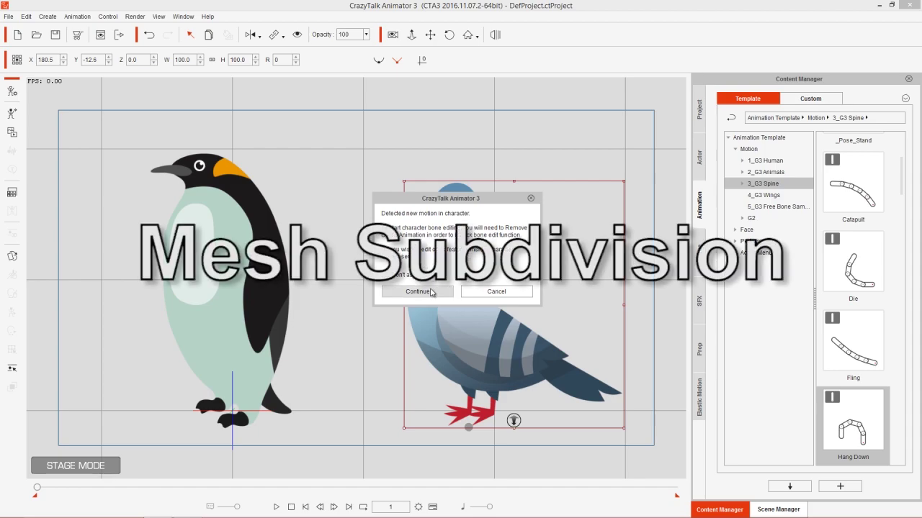
pyautogui.click(496, 292)
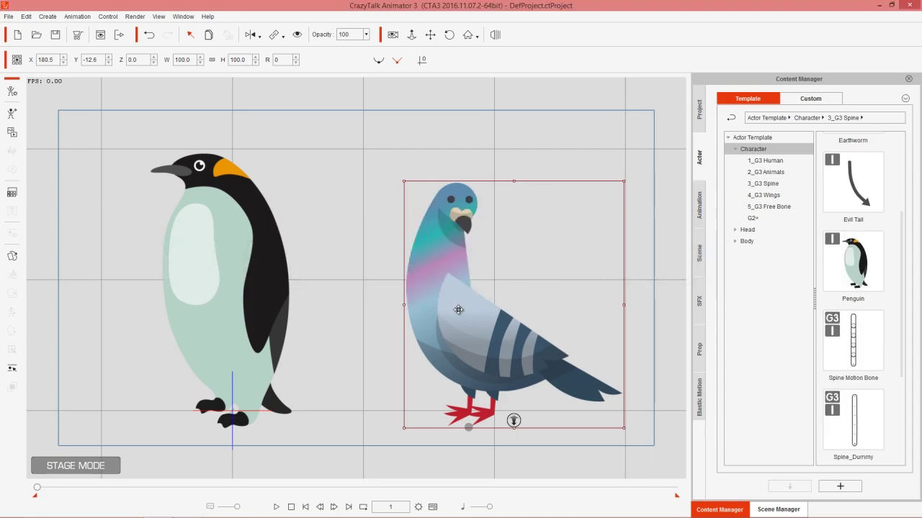
pyautogui.rightClick(446, 271)
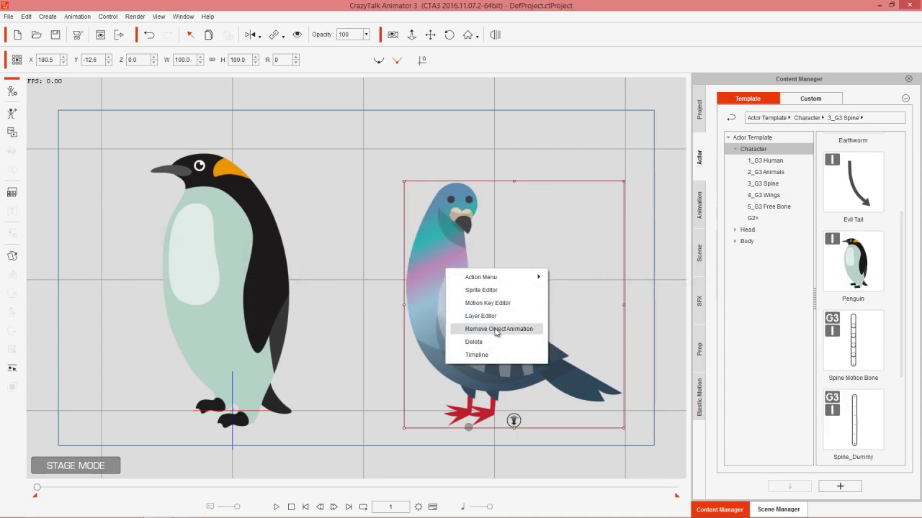
pyautogui.click(495, 328)
pyautogui.click(12, 91)
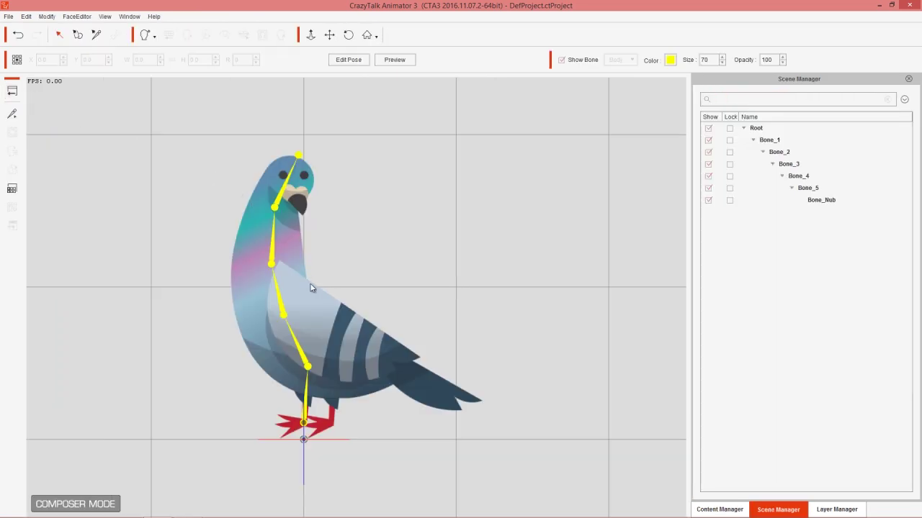
# Select the pigeon's Bone_1, open the Bone Editor and show the mesh wireframe
pyautogui.click(313, 314)
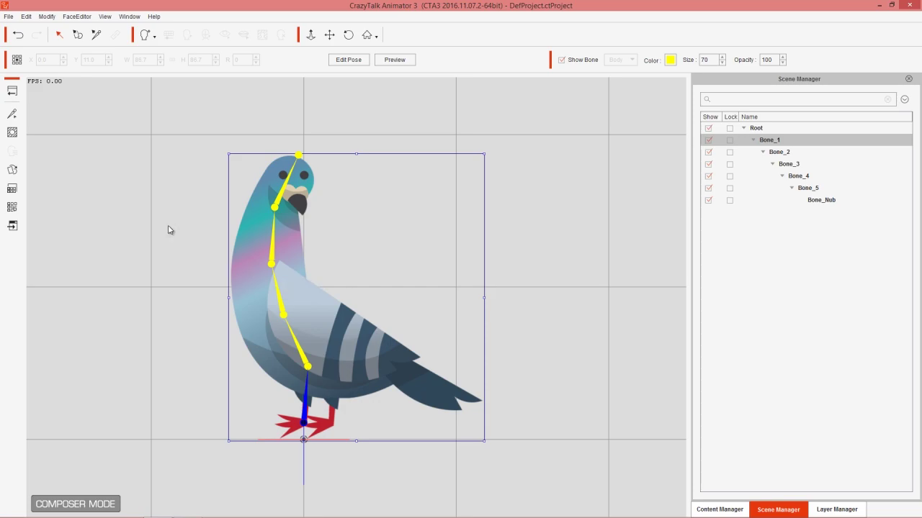
pyautogui.click(12, 113)
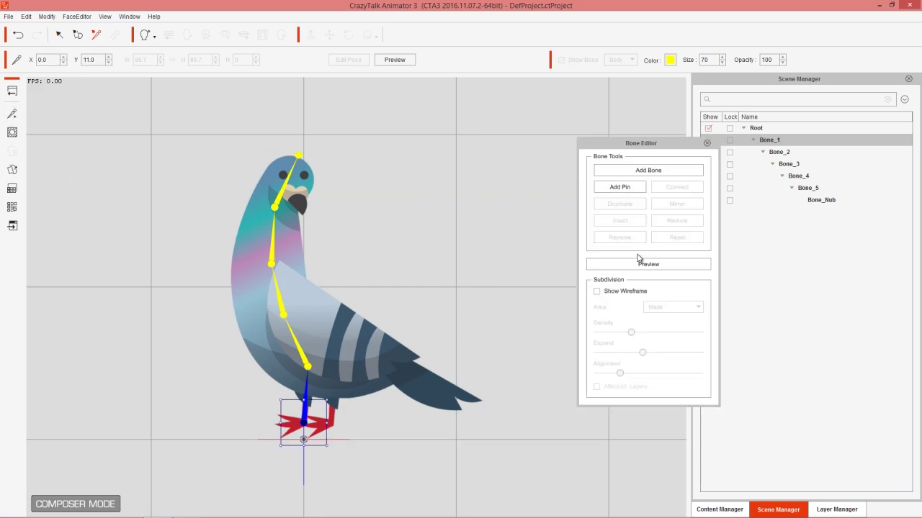
pyautogui.click(624, 291)
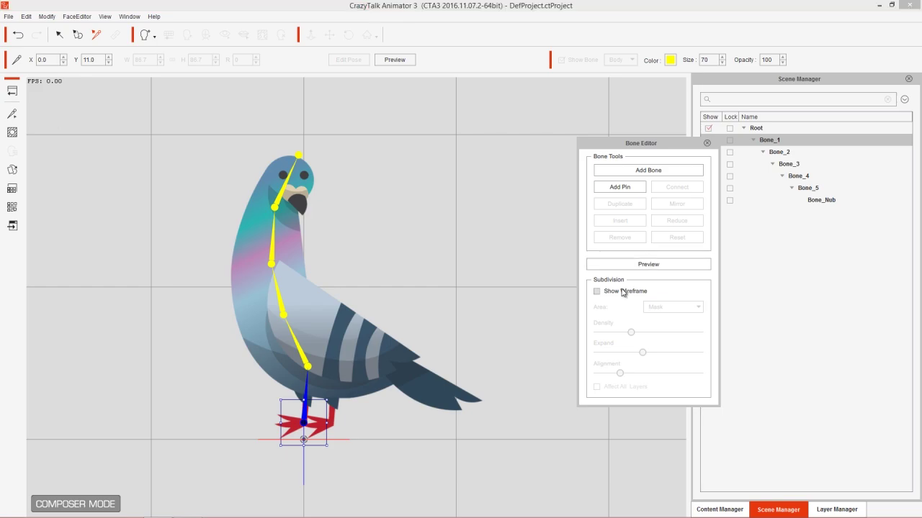
pyautogui.moveTo(423, 292); pyautogui.dragTo(477, 283)
pyautogui.scroll(3, 458, 209)
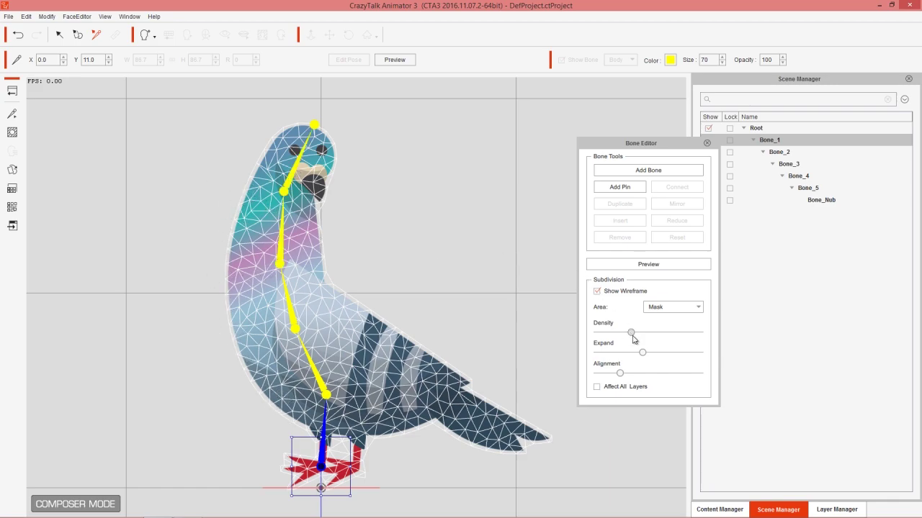
# Raise the Density and Alignment of the pigeon's mesh subdivision to near their maximum
pyautogui.moveTo(630, 331); pyautogui.dragTo(686, 336)
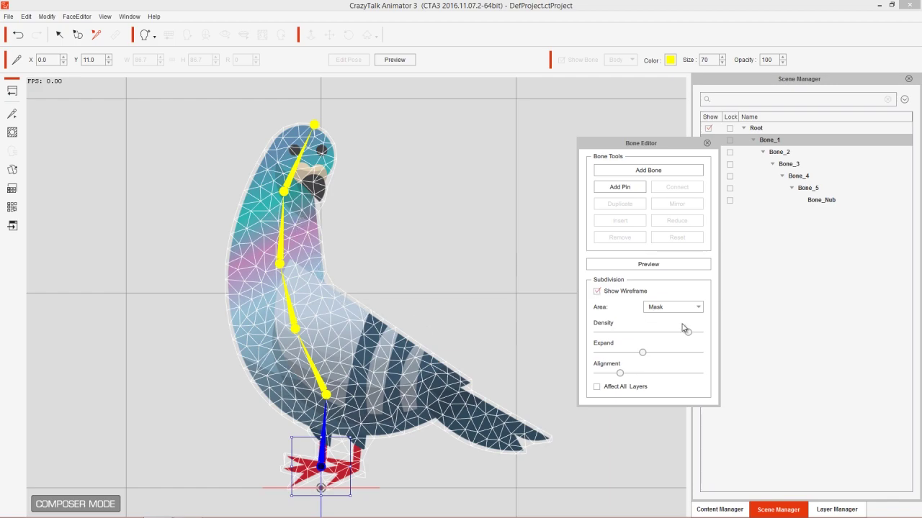
pyautogui.moveTo(690, 335); pyautogui.dragTo(708, 336)
pyautogui.moveTo(623, 376); pyautogui.dragTo(696, 376)
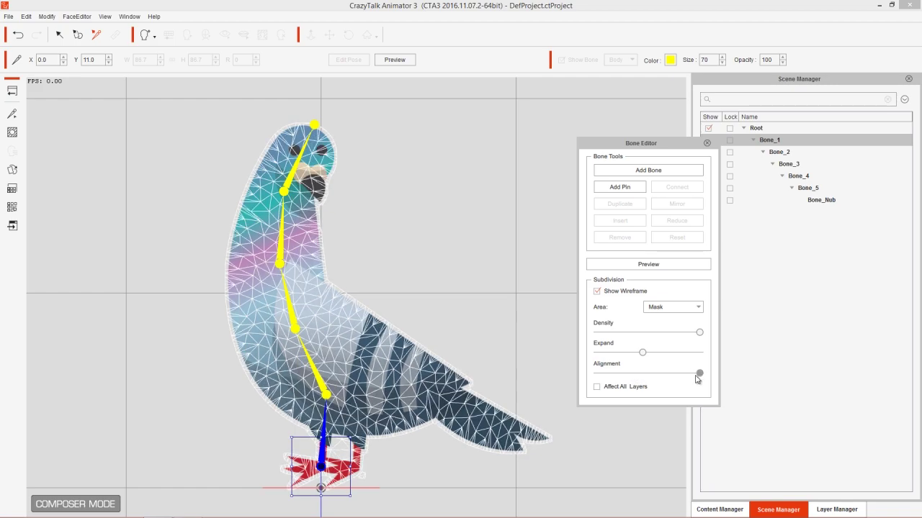
pyautogui.moveTo(697, 375); pyautogui.dragTo(688, 373)
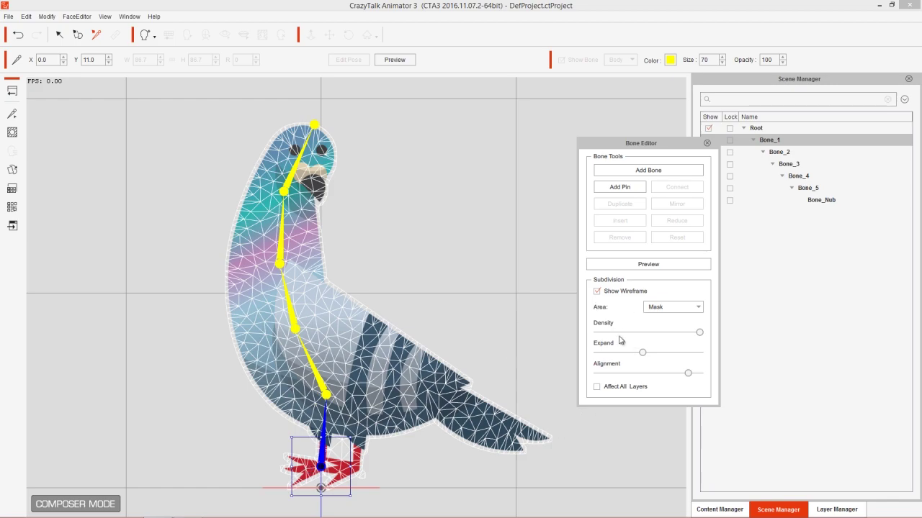
pyautogui.moveTo(701, 335)
pyautogui.mouseDown()
pyautogui.moveTo(650, 333)
pyautogui.moveTo(688, 333)
pyautogui.mouseUp()
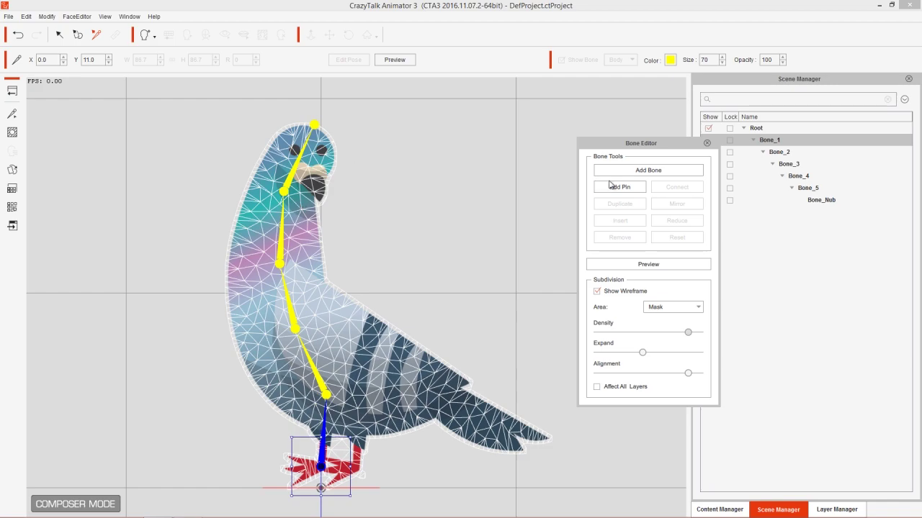
# Close the Bone Editor, test the dense mesh in the pose preview by bending Bone_5, Bone_4 and Bone_3, and end the preview
pyautogui.click(707, 144)
pyautogui.click(395, 60)
pyautogui.click(289, 178)
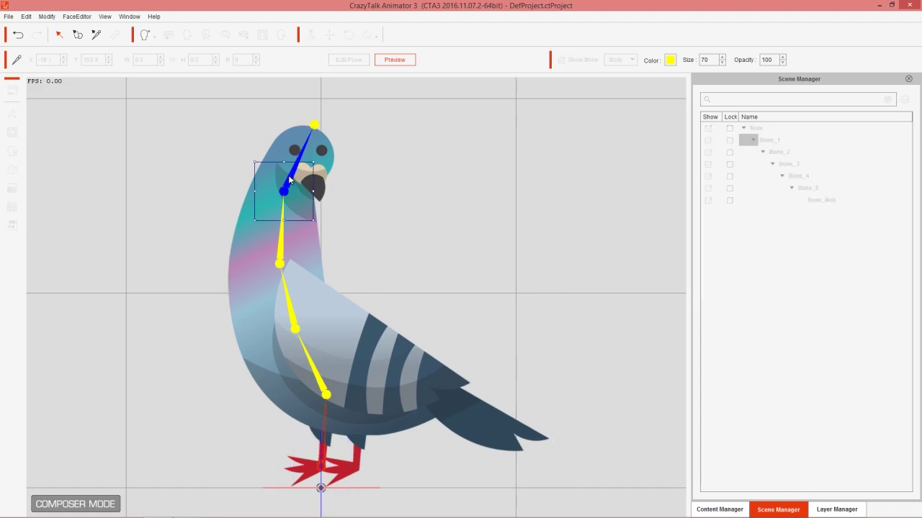
pyautogui.moveTo(293, 176); pyautogui.dragTo(326, 219)
pyautogui.click(328, 243)
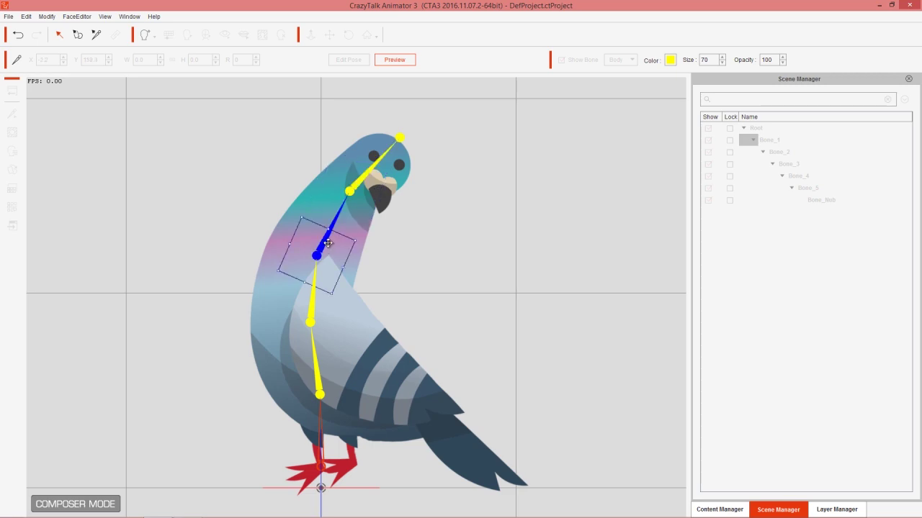
pyautogui.moveTo(366, 236); pyautogui.dragTo(337, 244)
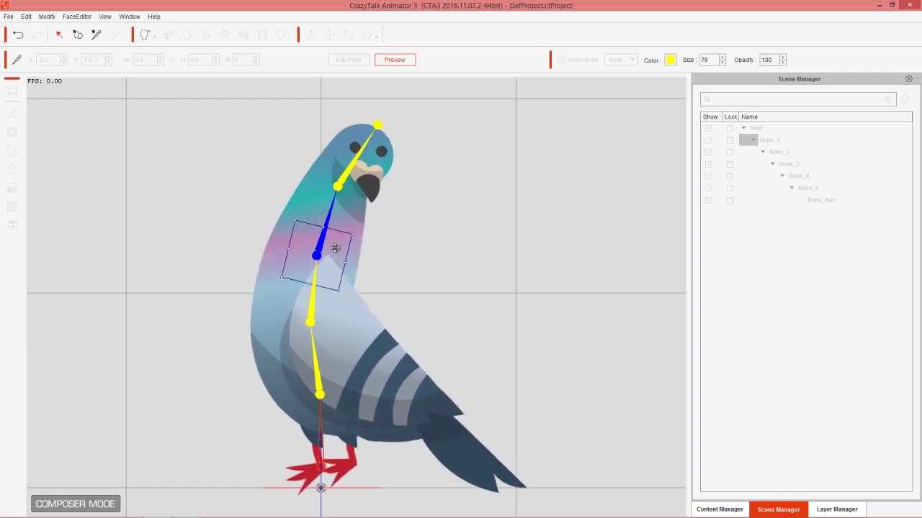
pyautogui.click(313, 323)
pyautogui.moveTo(356, 305)
pyautogui.mouseDown()
pyautogui.moveTo(360, 324)
pyautogui.moveTo(356, 272)
pyautogui.moveTo(346, 261)
pyautogui.moveTo(368, 301)
pyautogui.moveTo(364, 293)
pyautogui.mouseUp()
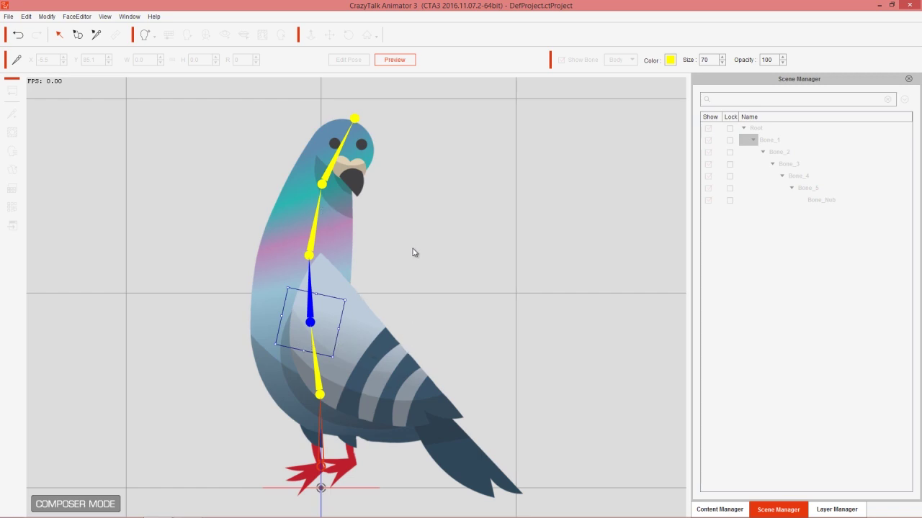
pyautogui.click(392, 62)
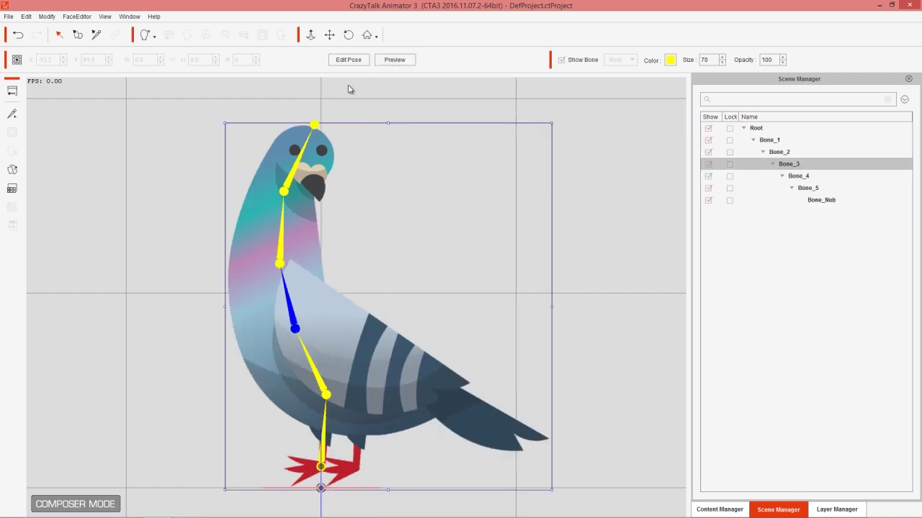
# Reopen the Bone Editor with the wireframe shown and try lowering Density and Alignment with Bone_3 selected
pyautogui.click(12, 114)
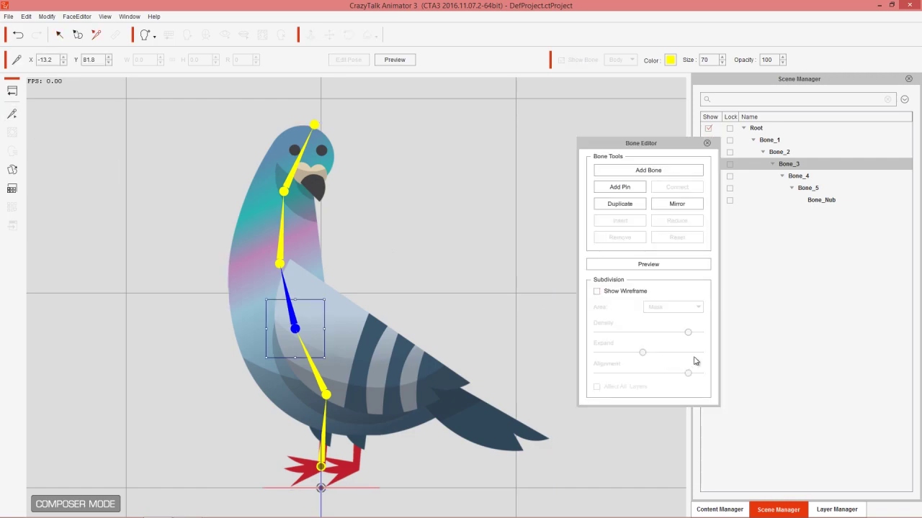
pyautogui.click(624, 291)
pyautogui.moveTo(688, 334); pyautogui.dragTo(607, 335)
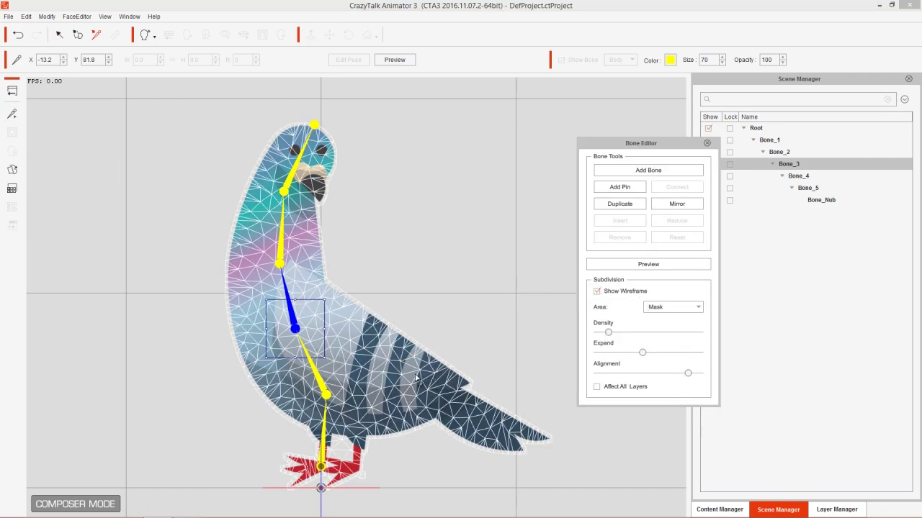
pyautogui.moveTo(689, 376); pyautogui.dragTo(611, 383)
# Select Bone_1 and lower the Density and Alignment of the pigeon's mesh to their minimum
pyautogui.click(767, 140)
pyautogui.moveTo(687, 335); pyautogui.dragTo(608, 337)
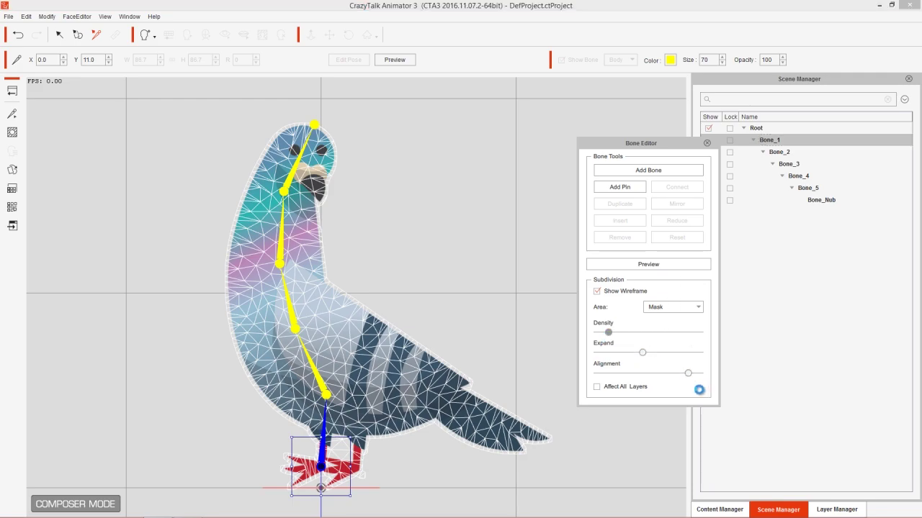
pyautogui.moveTo(688, 373); pyautogui.dragTo(609, 374)
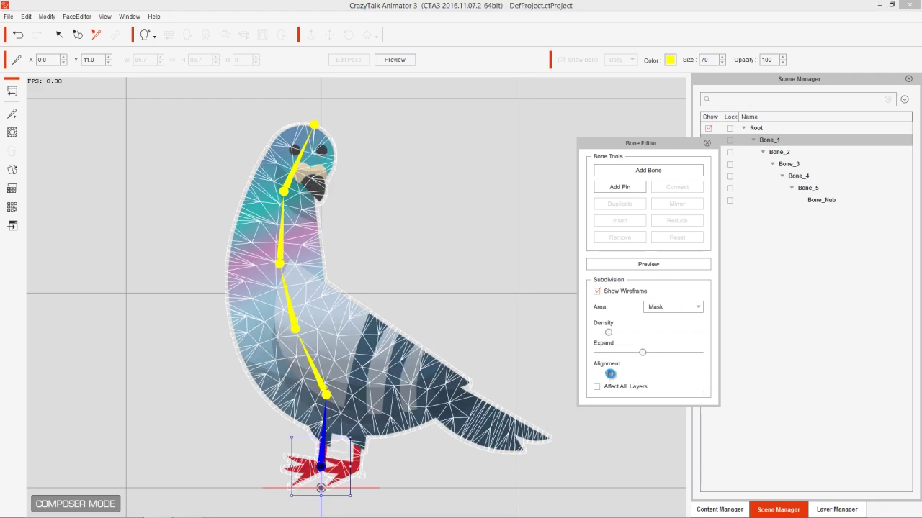
pyautogui.click(831, 508)
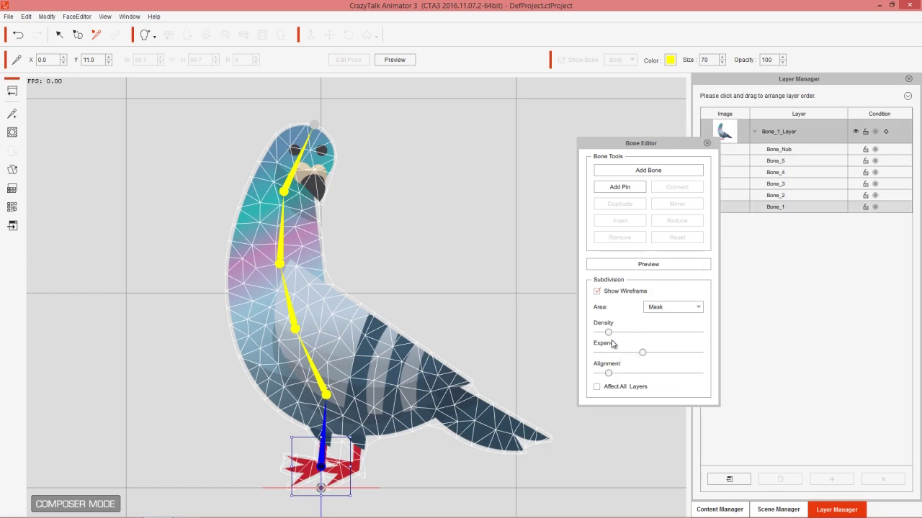
pyautogui.moveTo(608, 334); pyautogui.dragTo(596, 333)
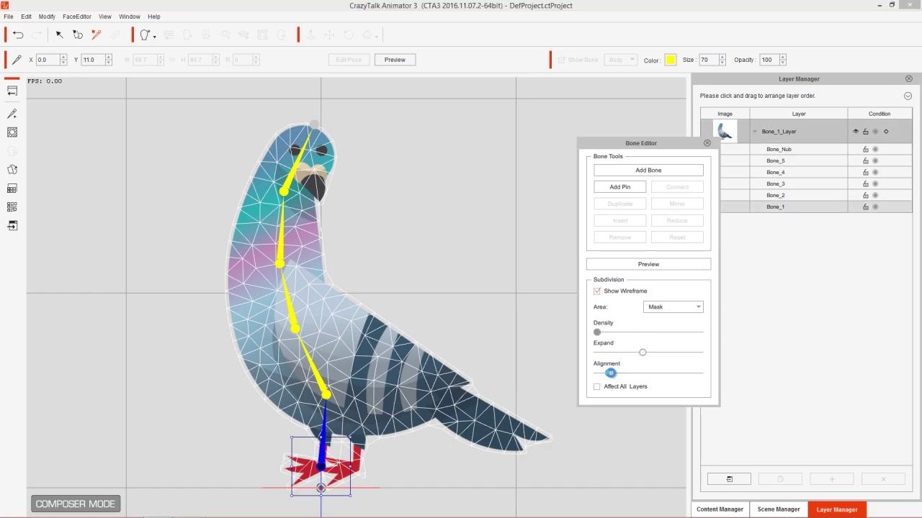
pyautogui.moveTo(610, 376); pyautogui.dragTo(596, 375)
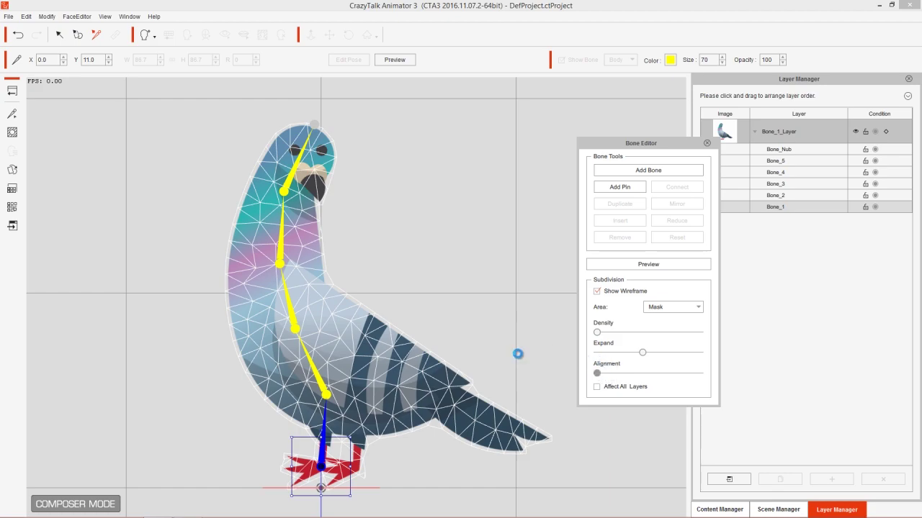
# Test the coarse mesh in the pose preview by pulling Bone_5 far to both sides, and end the preview
pyautogui.click(396, 61)
pyautogui.moveTo(292, 175); pyautogui.dragTo(227, 300)
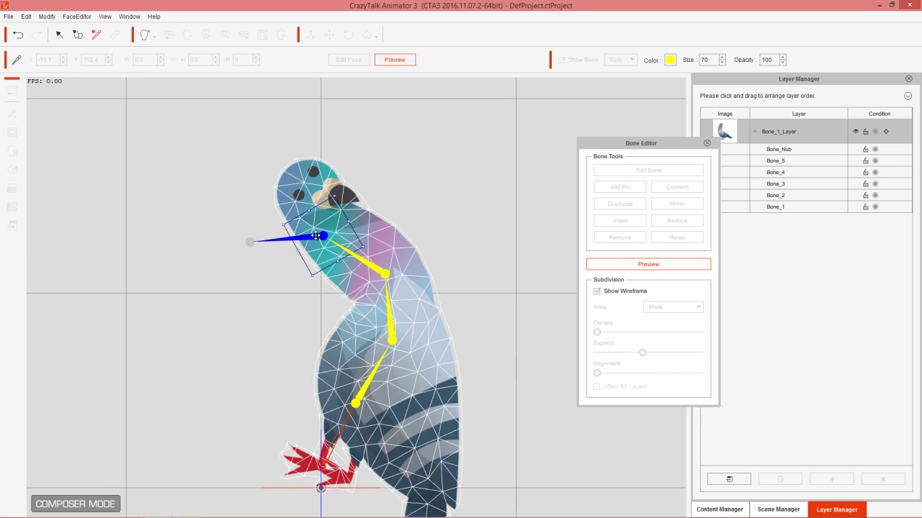
pyautogui.moveTo(308, 235); pyautogui.dragTo(469, 207)
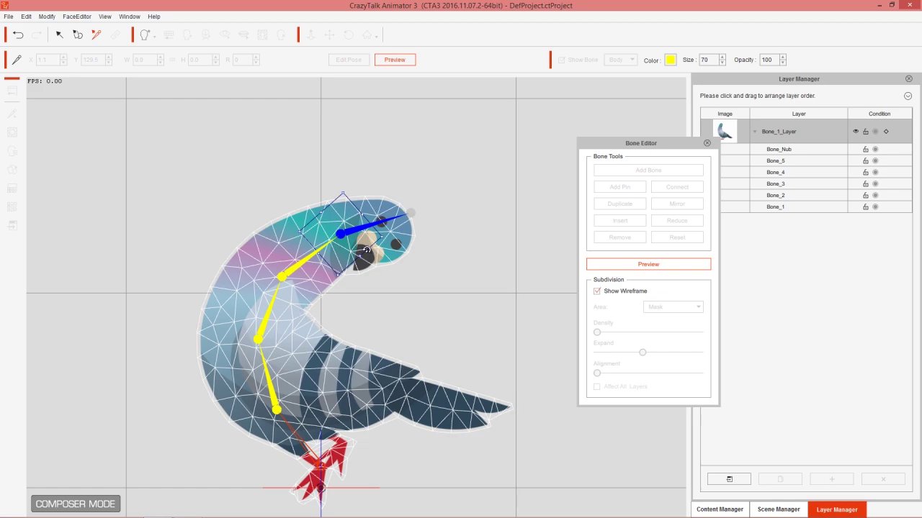
pyautogui.moveTo(362, 235); pyautogui.dragTo(270, 137)
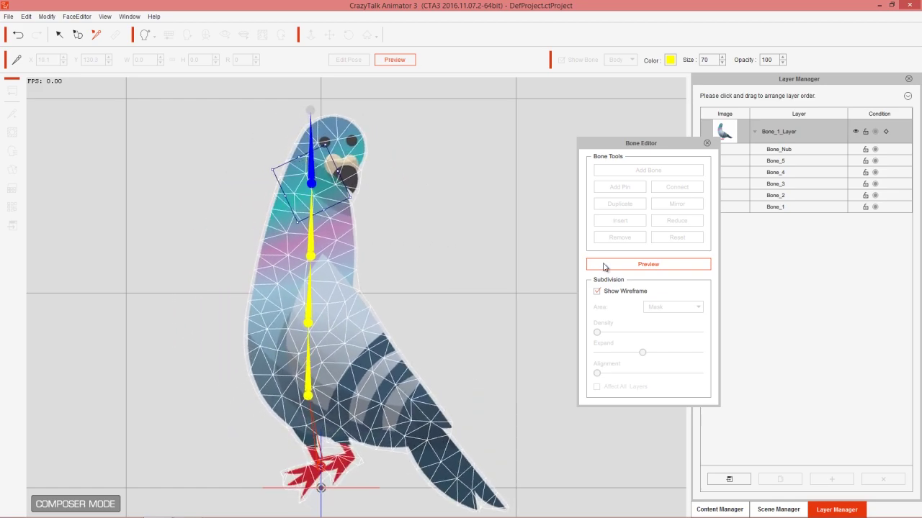
pyautogui.click(633, 267)
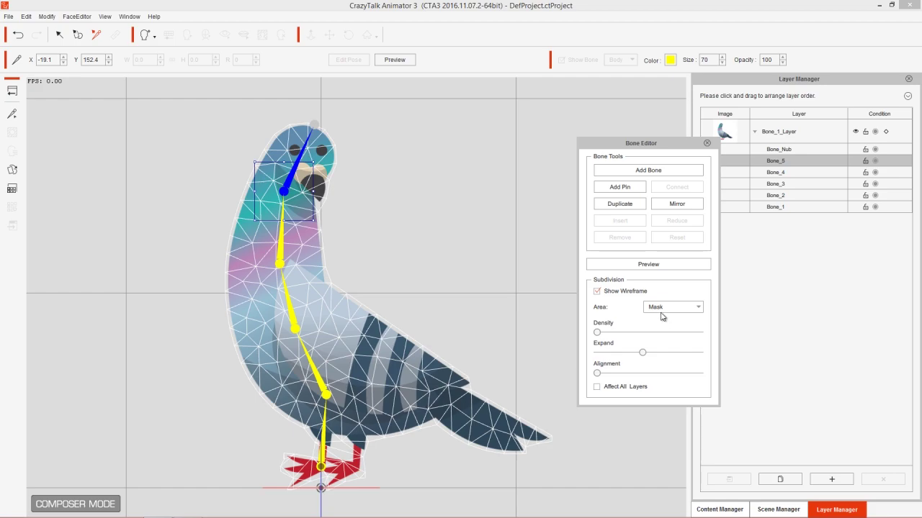
# Select Bone_1_Layer and raise its mesh Density and Alignment to about three quarters of their range
pyautogui.moveTo(596, 334); pyautogui.dragTo(681, 337)
pyautogui.click(783, 130)
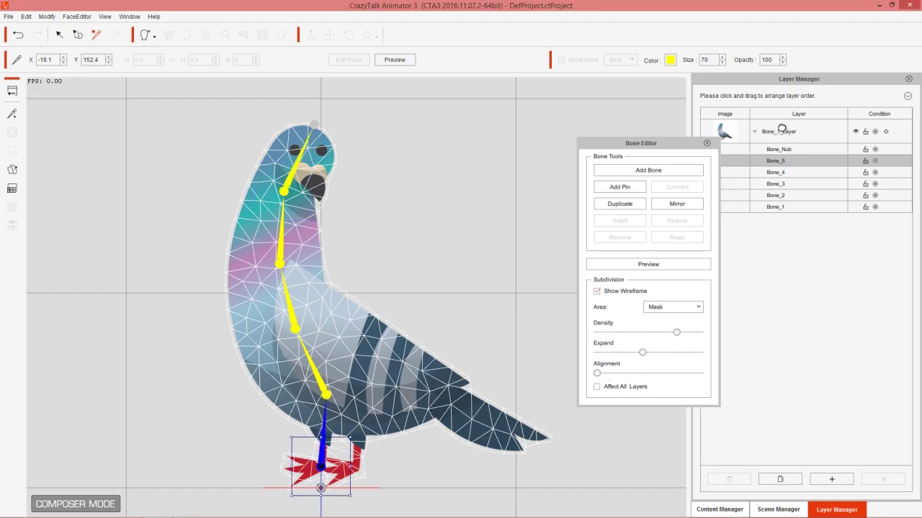
pyautogui.moveTo(603, 334); pyautogui.dragTo(680, 335)
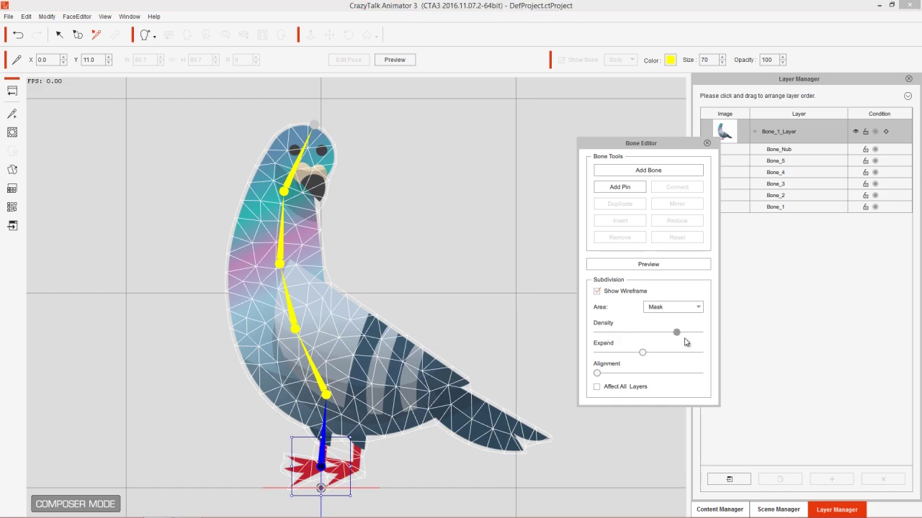
pyautogui.moveTo(597, 374); pyautogui.dragTo(676, 373)
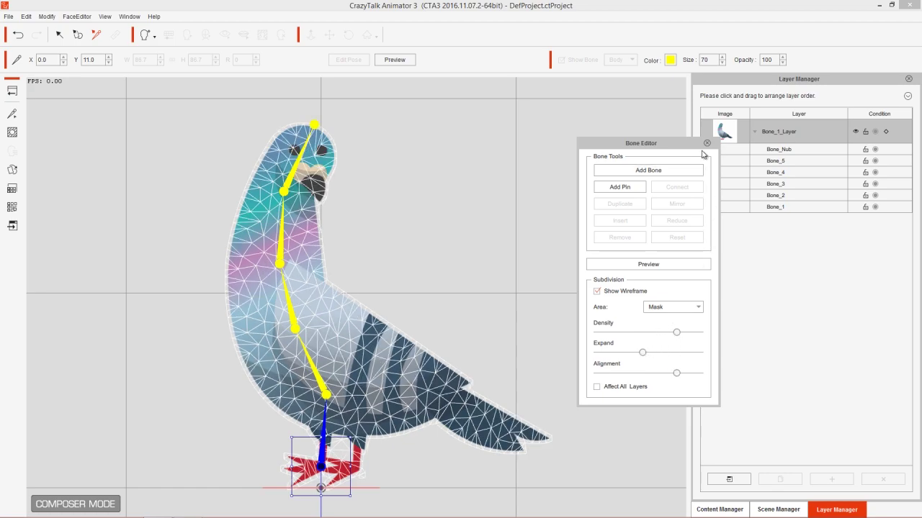
# Test the refined mesh in the pose preview by pulling Bone_5, and close the Bone Editor
pyautogui.click(409, 63)
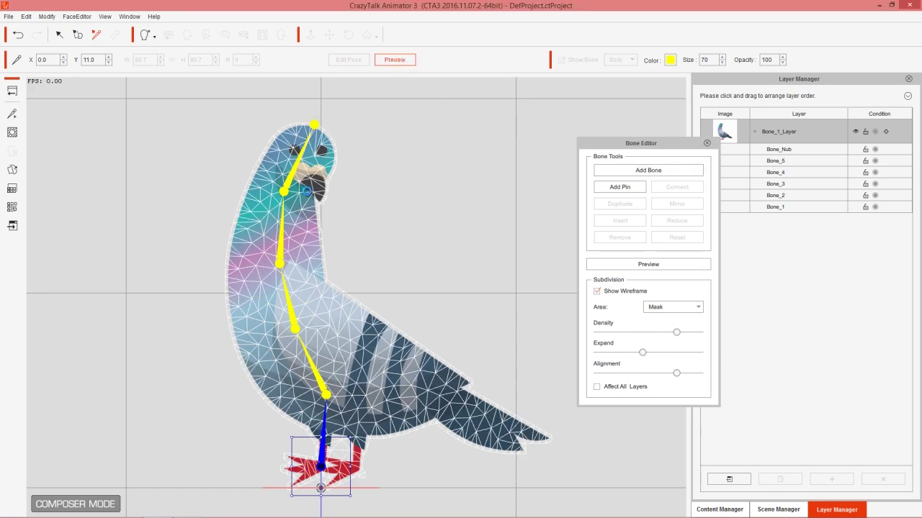
pyautogui.moveTo(297, 172)
pyautogui.mouseDown()
pyautogui.moveTo(317, 273)
pyautogui.moveTo(319, 247)
pyautogui.moveTo(369, 171)
pyautogui.moveTo(288, 208)
pyautogui.moveTo(223, 257)
pyautogui.moveTo(197, 208)
pyautogui.moveTo(143, 195)
pyautogui.moveTo(247, 161)
pyautogui.moveTo(329, 243)
pyautogui.moveTo(391, 181)
pyautogui.moveTo(360, 175)
pyautogui.moveTo(249, 216)
pyautogui.moveTo(268, 272)
pyautogui.moveTo(276, 199)
pyautogui.moveTo(271, 212)
pyautogui.moveTo(181, 205)
pyautogui.moveTo(245, 231)
pyautogui.moveTo(380, 255)
pyautogui.moveTo(424, 199)
pyautogui.moveTo(365, 175)
pyautogui.moveTo(283, 206)
pyautogui.moveTo(321, 206)
pyautogui.moveTo(320, 166)
pyautogui.moveTo(309, 184)
pyautogui.mouseUp()
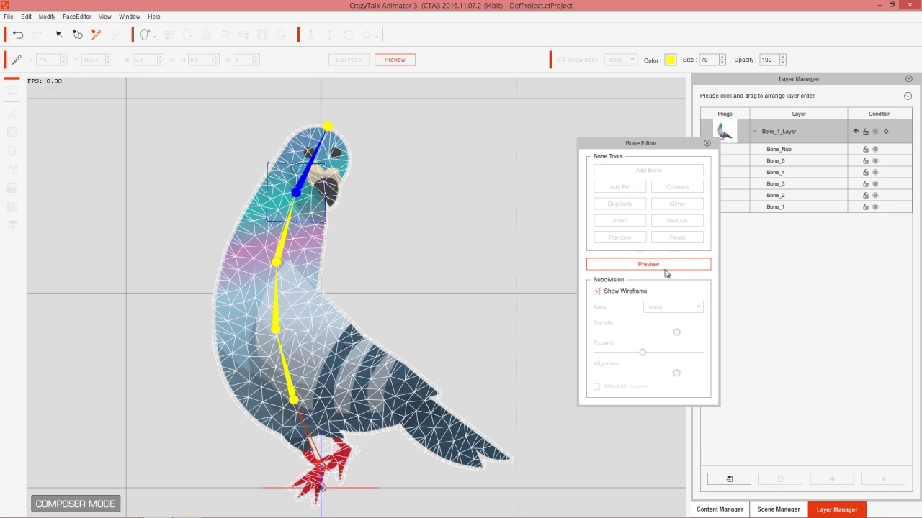
pyautogui.click(708, 145)
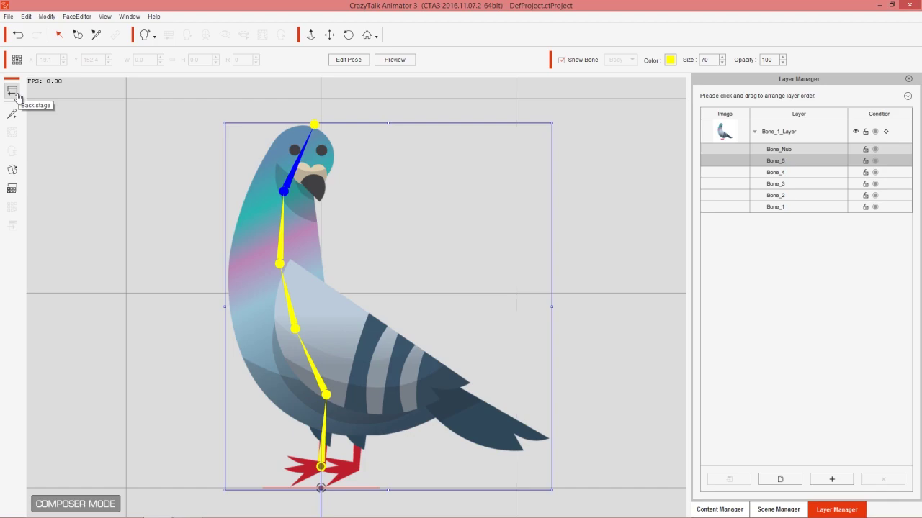
# Return to Stage mode and select the pigeon character
pyautogui.click(12, 93)
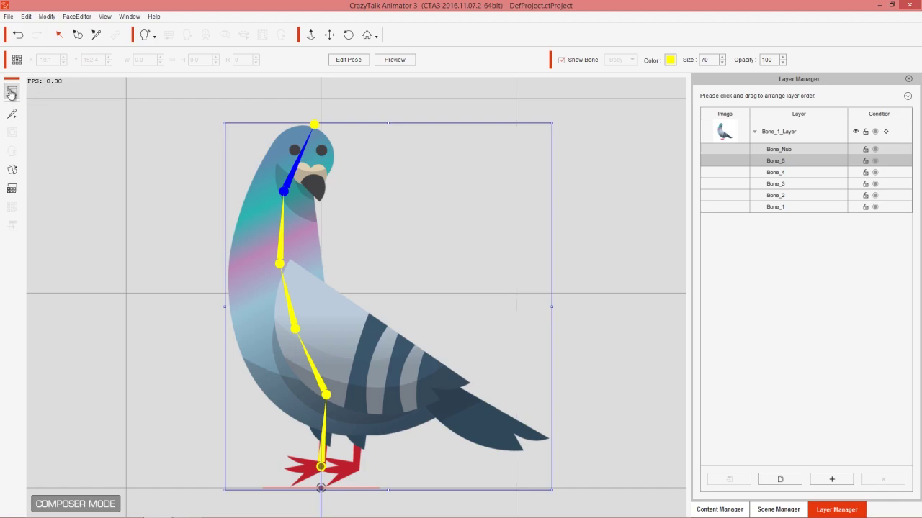
pyautogui.click(11, 93)
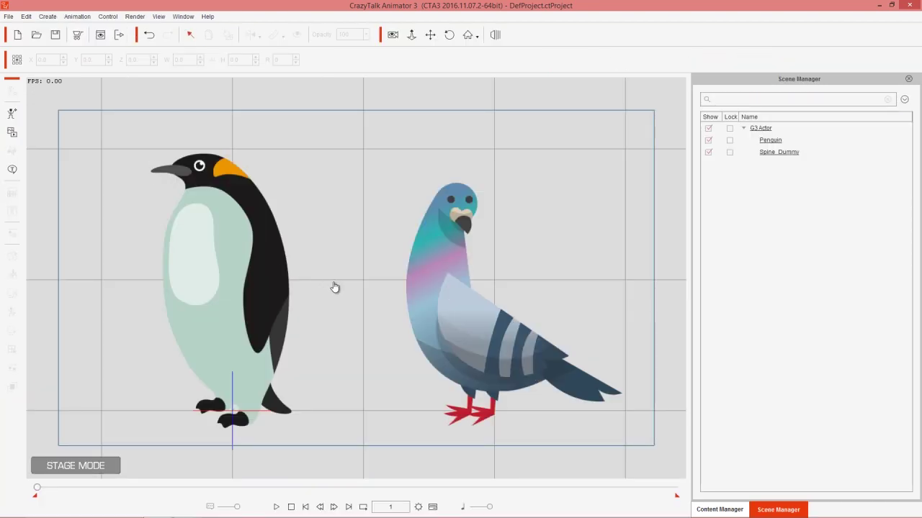
pyautogui.click(464, 297)
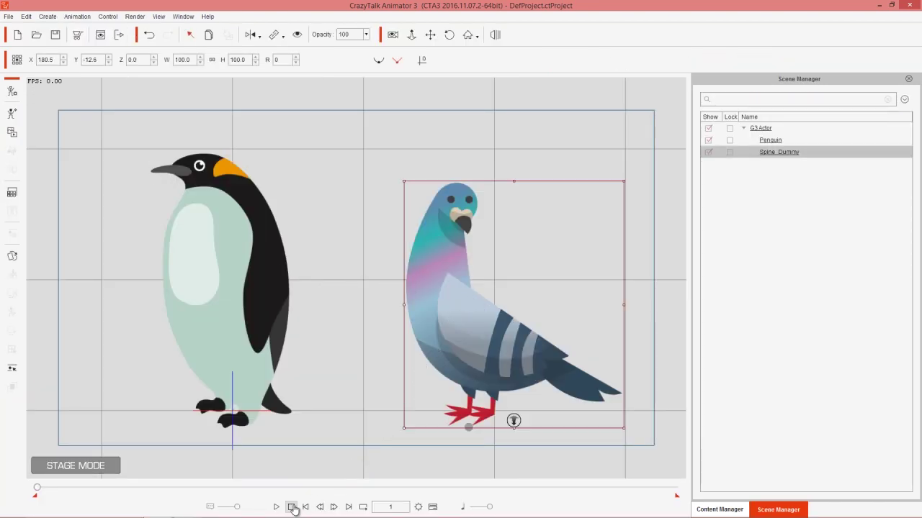